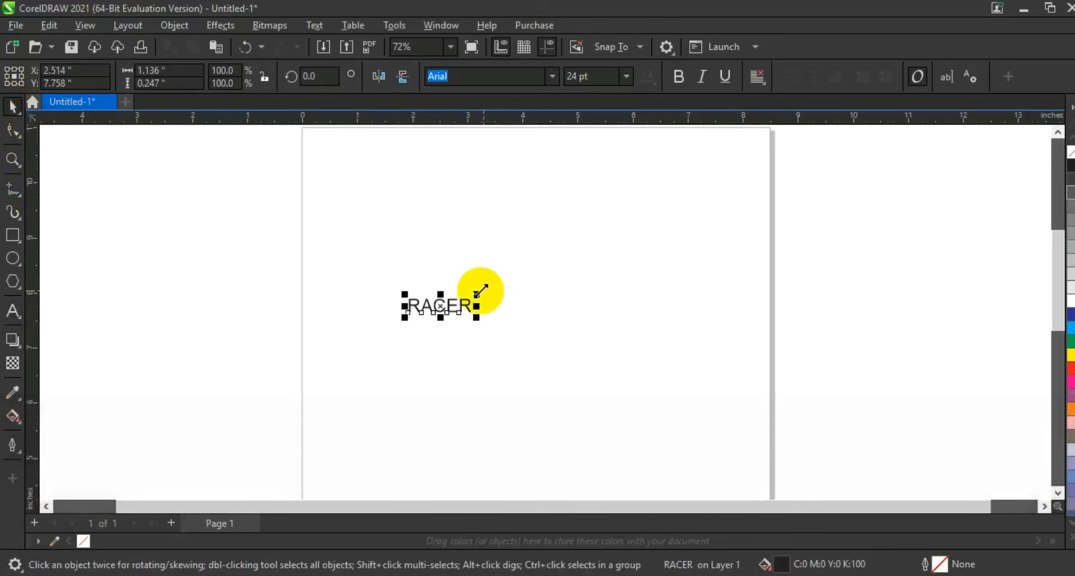
Set the RACER text in the Geometr415 Blk BT font and enlarge it about its centre to about 6 inches wide.
click(552, 76)
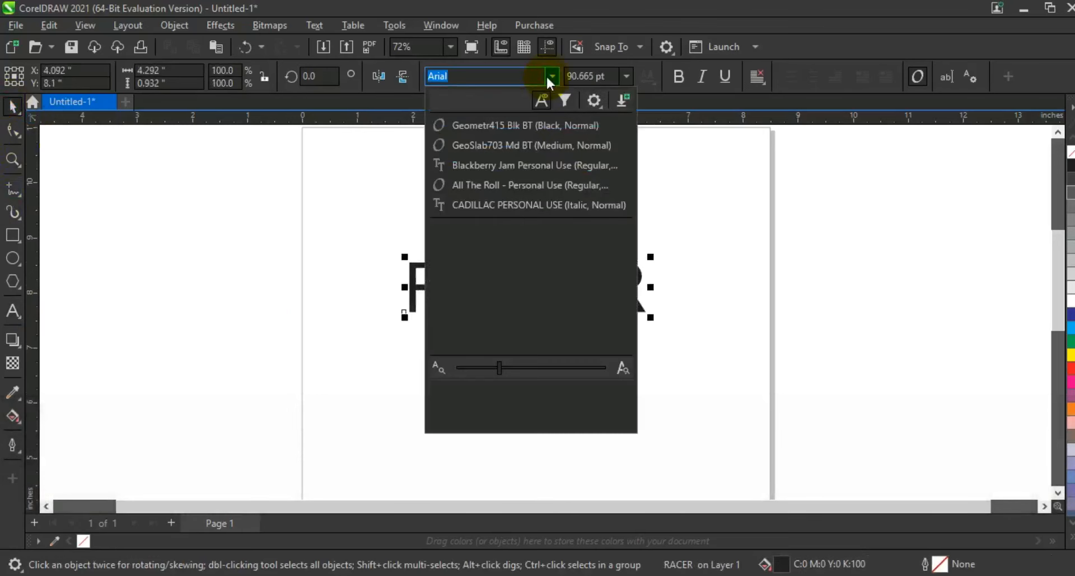
click(515, 126)
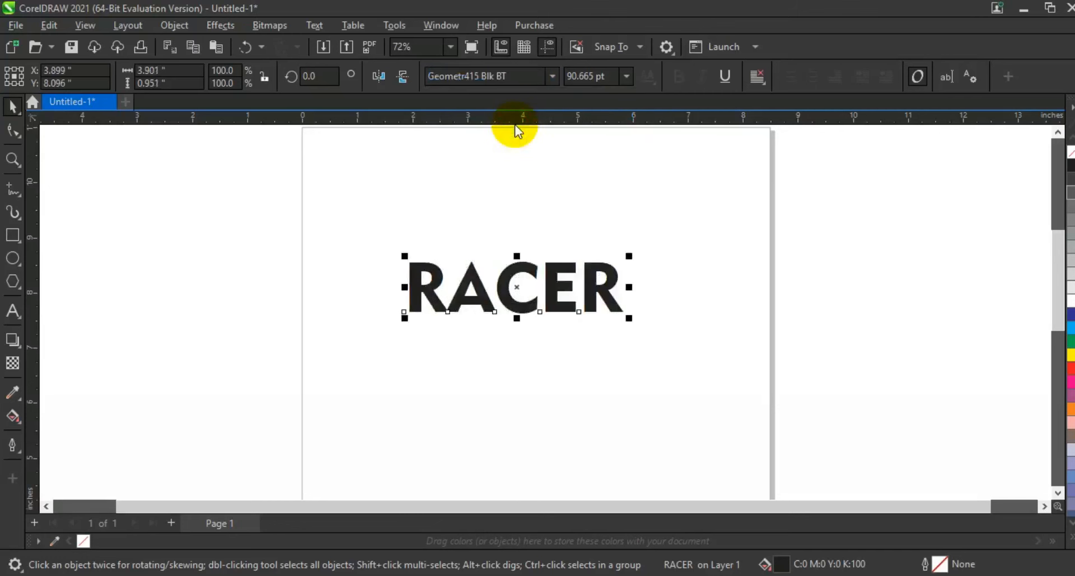
drag(629, 318, 689, 353)
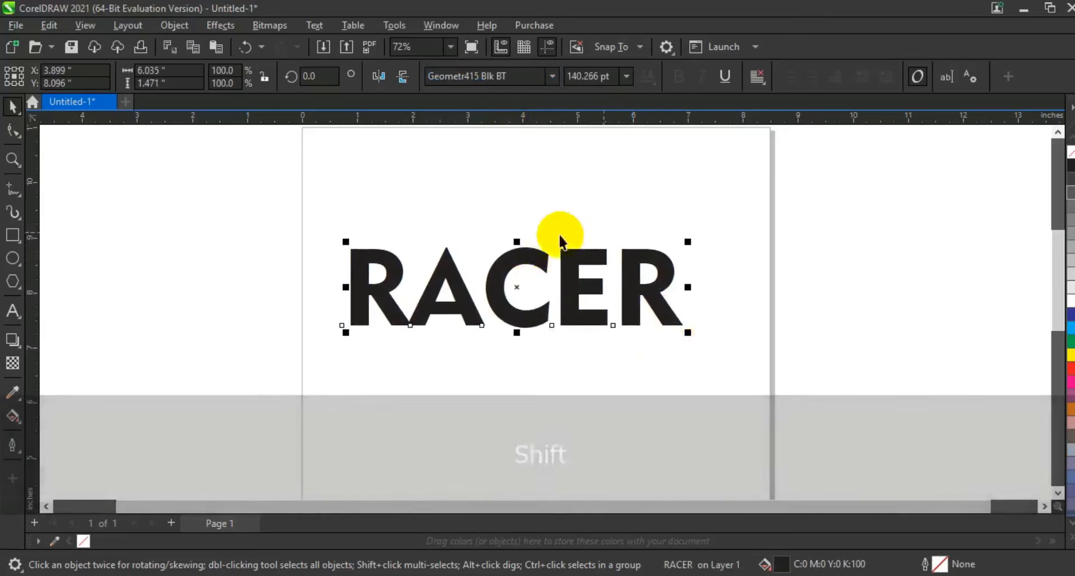
Skew the RACER text horizontally so its letters slant to the right, about 6.17 inches wide overall.
click(522, 254)
drag(521, 242, 543, 246)
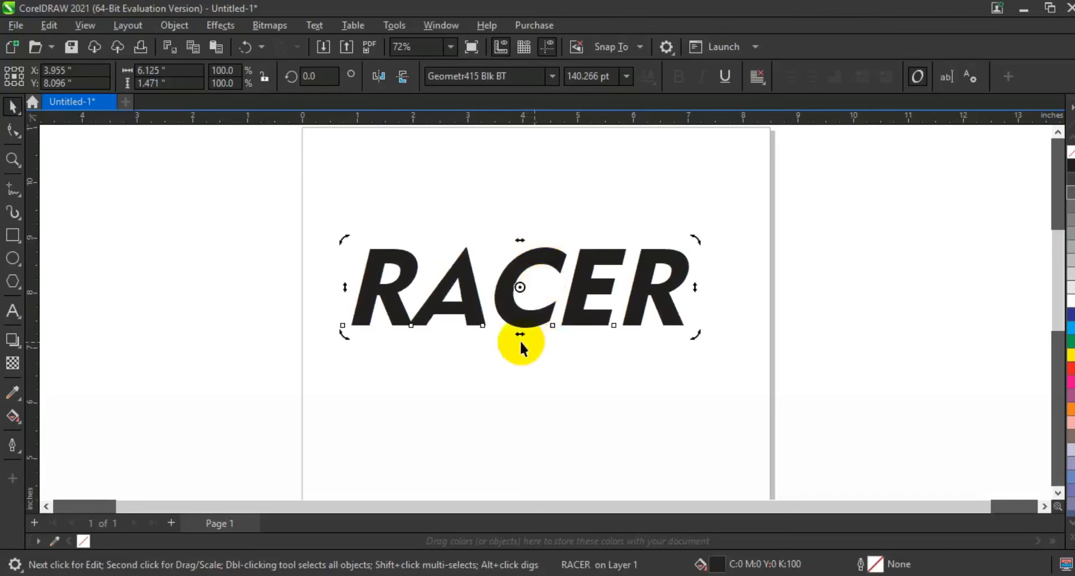
drag(520, 336, 517, 336)
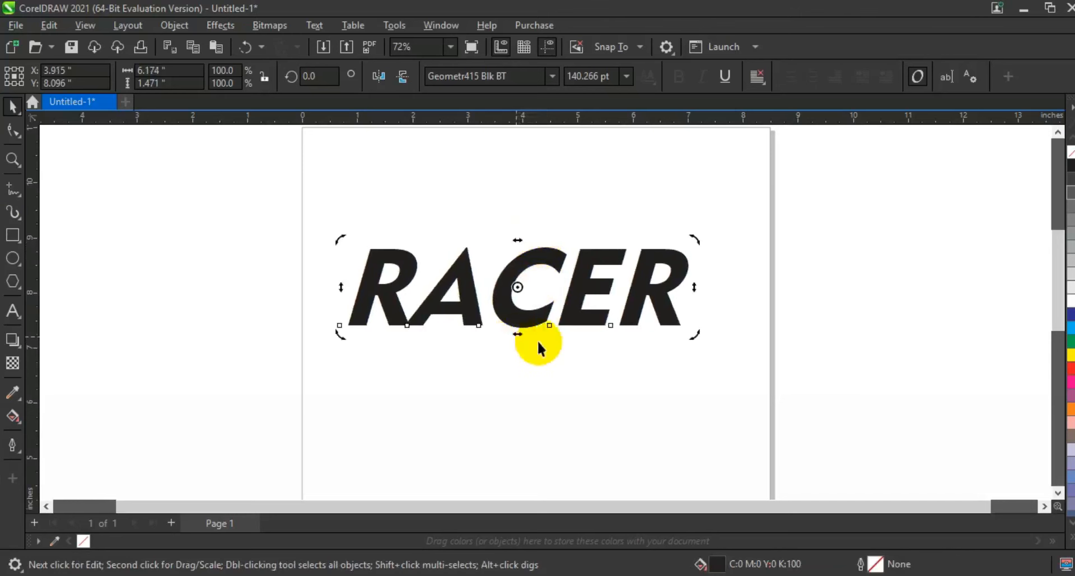
Convert the slanted RACER text to curves.
click(12, 160)
drag(317, 183, 791, 374)
click(12, 106)
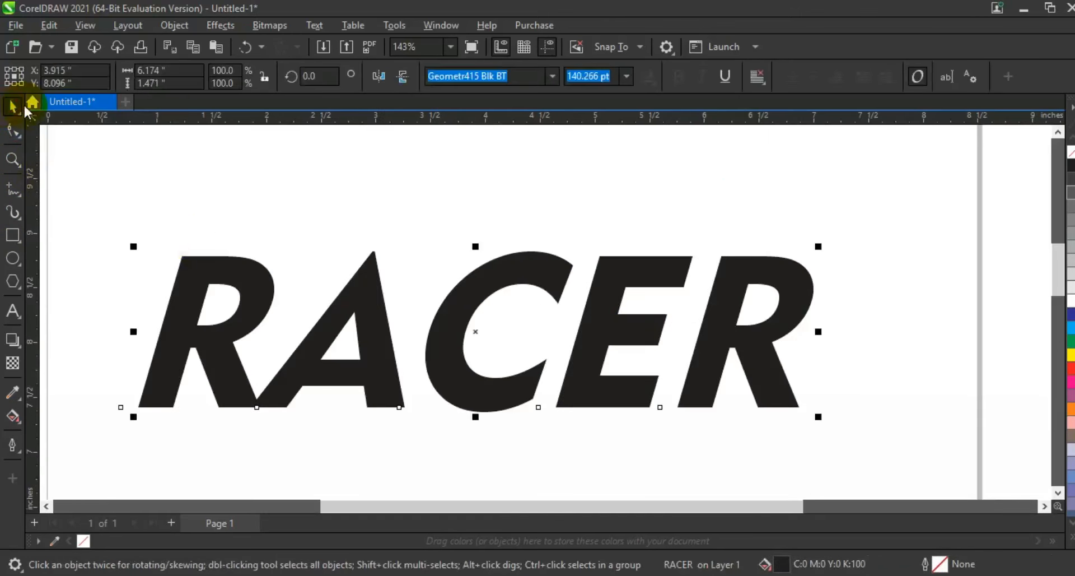
key(ctrl+q)
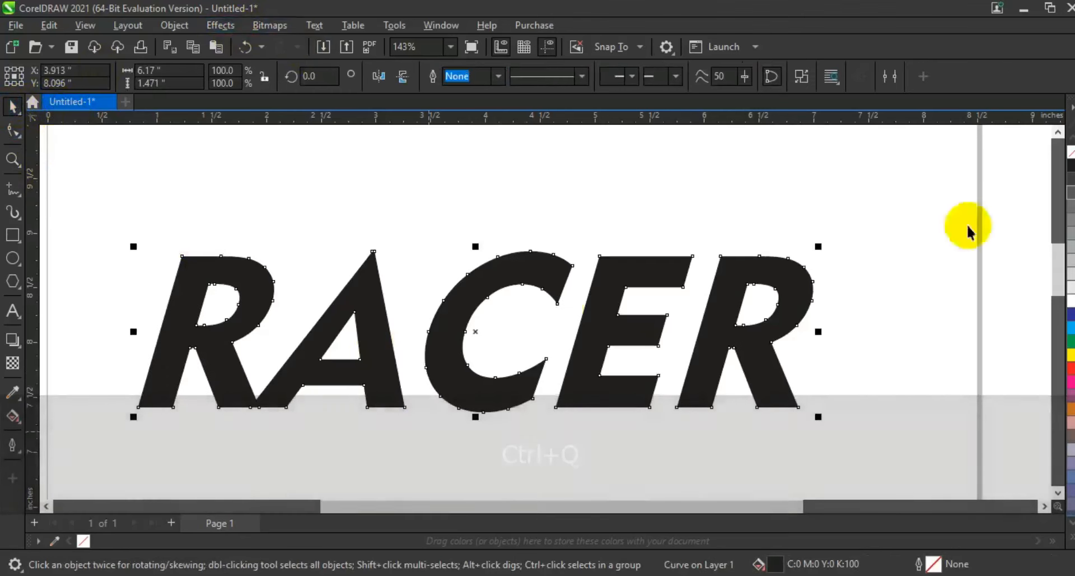
Give the RACER curve a black 2.0 pt outline and remove its fill.
right_click(1070, 160)
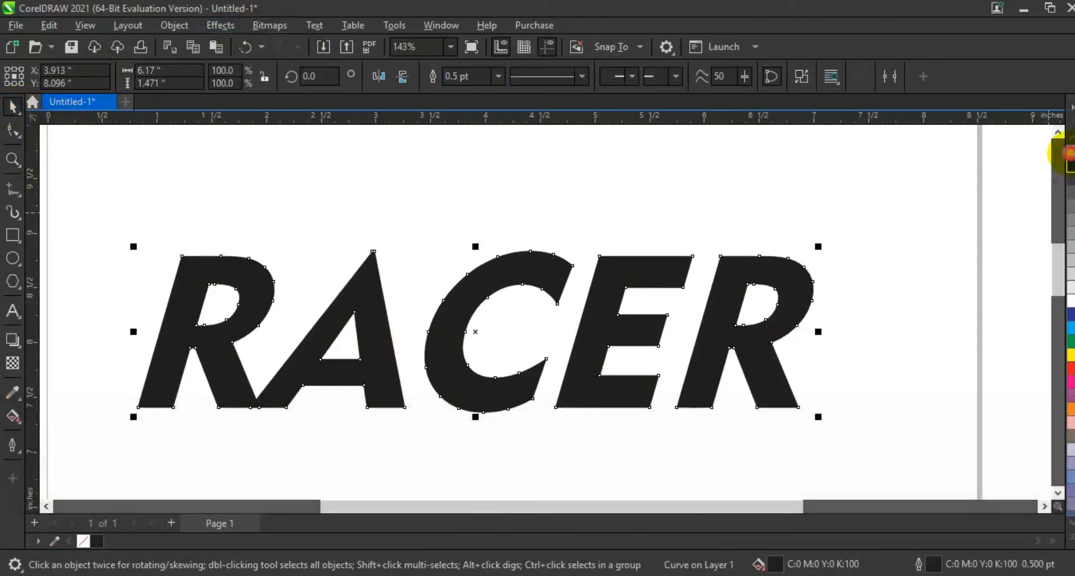
click(1067, 152)
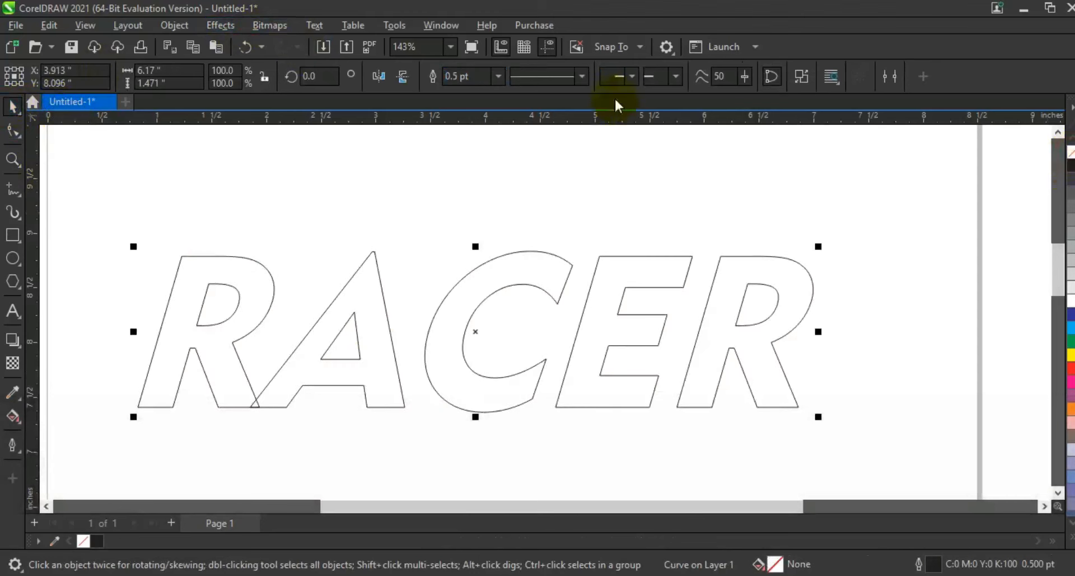
click(497, 77)
click(469, 159)
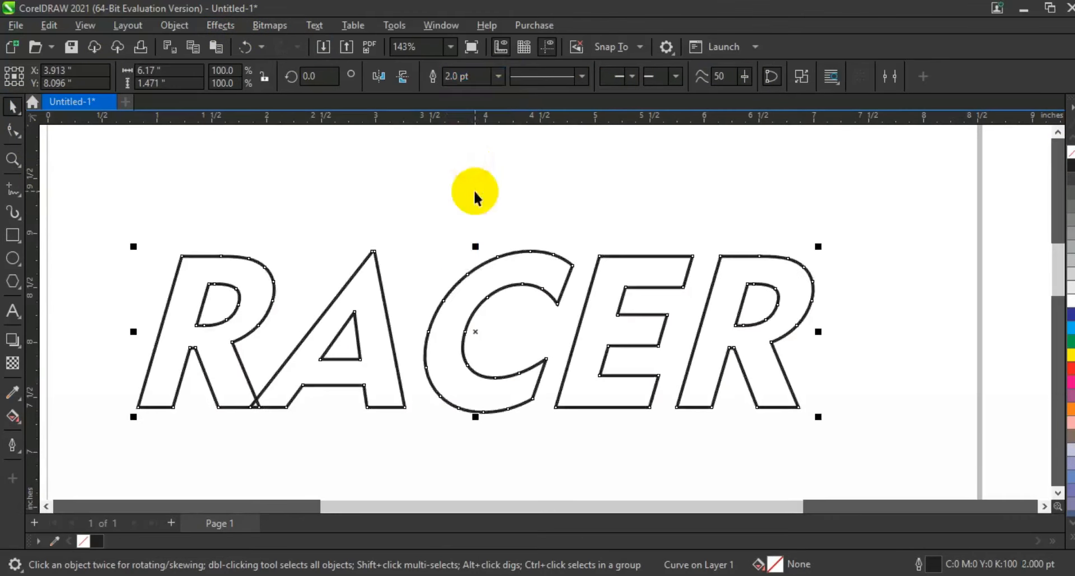
Break the outlined RACER curve apart into separate letter shapes.
click(12, 162)
drag(108, 219, 925, 439)
click(12, 106)
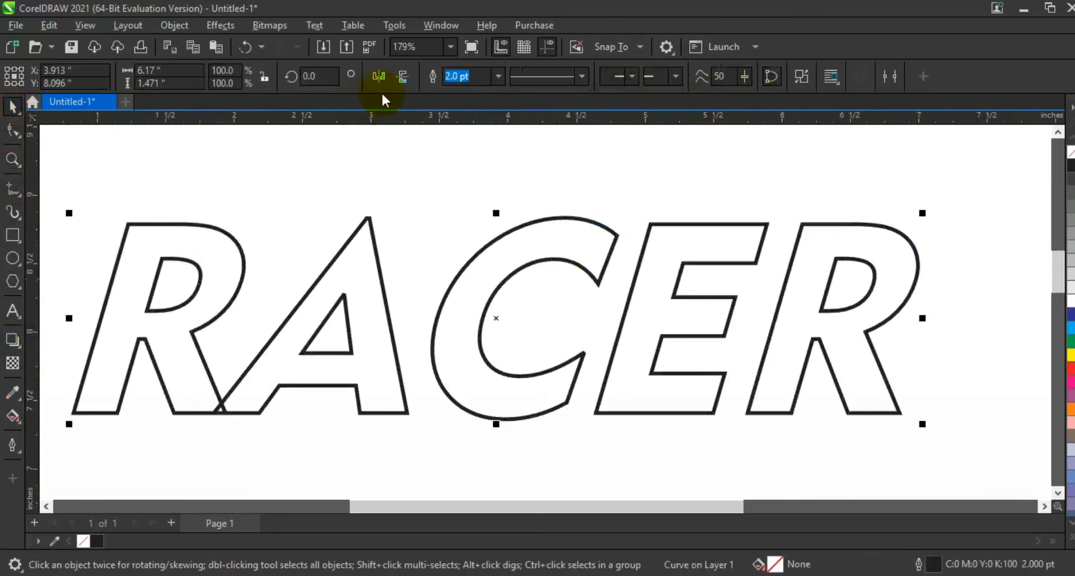
click(597, 281)
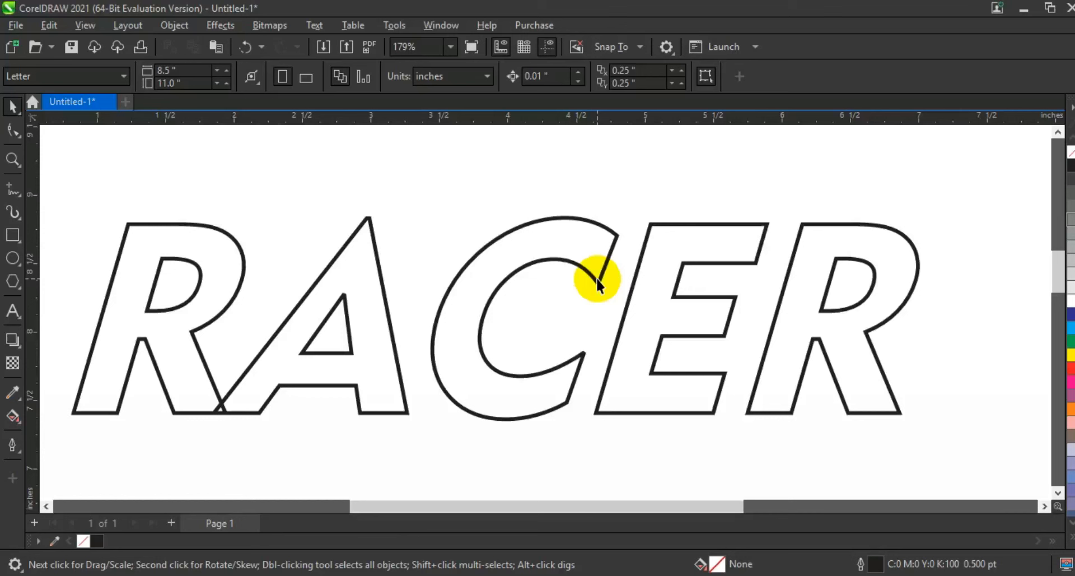
click(598, 285)
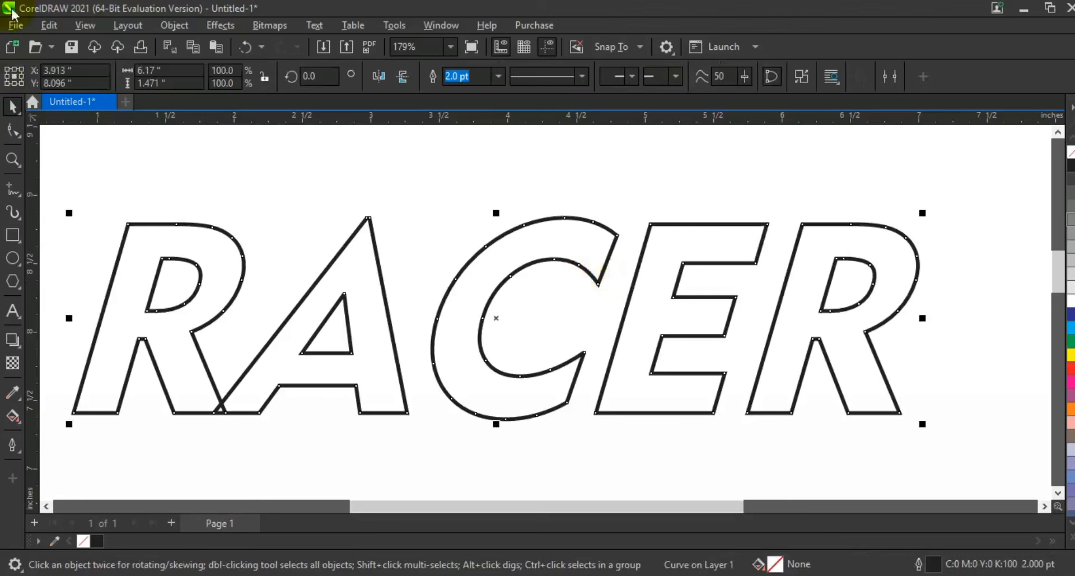
click(178, 25)
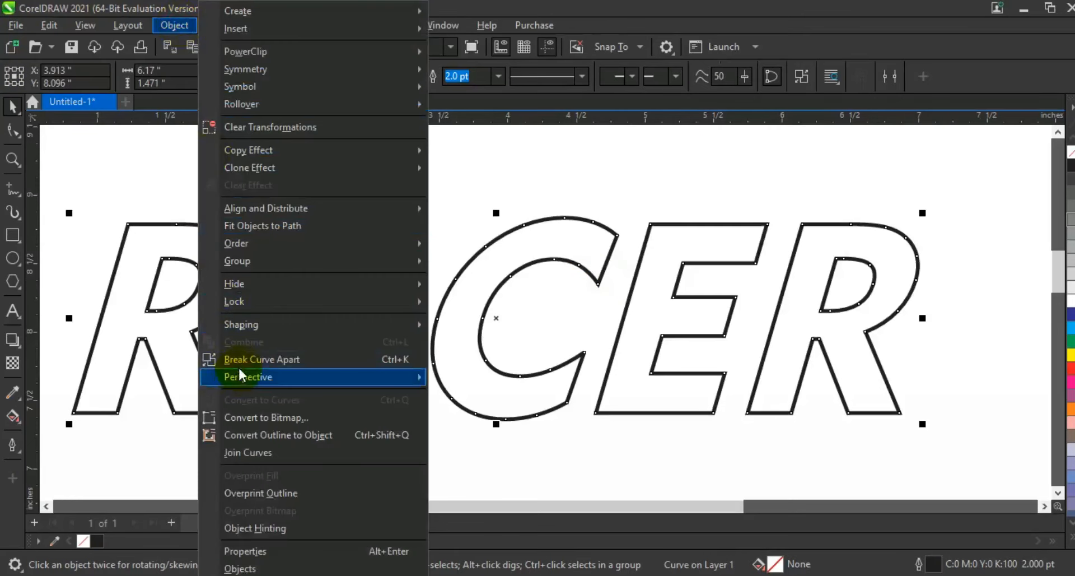
click(237, 361)
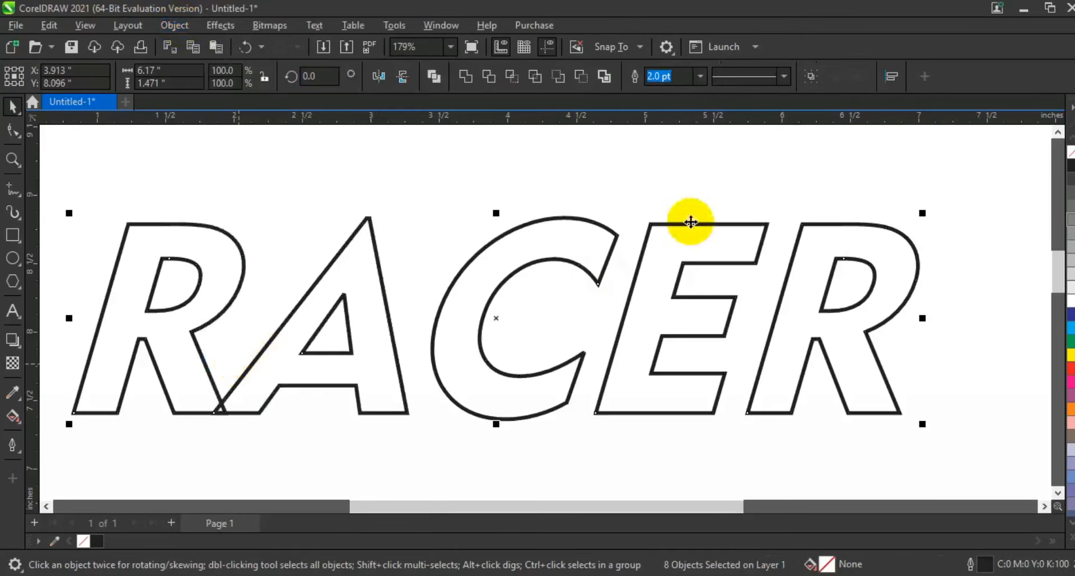
Shift the A slightly right and the E and final R slightly left to even the spacing, then combine all letter shapes into one curve.
click(246, 217)
drag(210, 158, 437, 466)
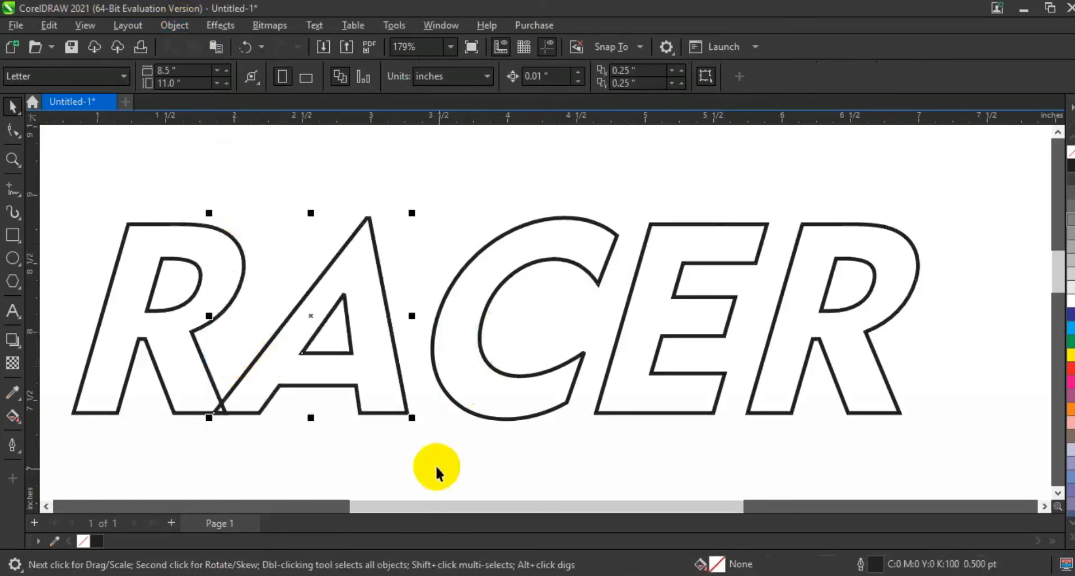
drag(301, 317, 322, 317)
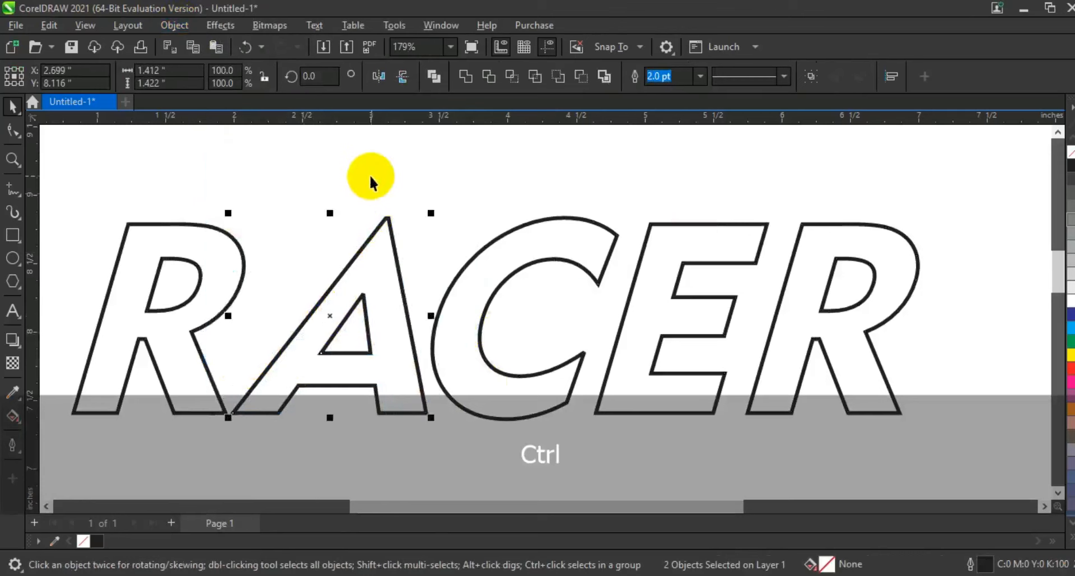
click(371, 176)
drag(977, 182, 608, 430)
drag(759, 318, 743, 318)
drag(939, 205, 662, 479)
mouse_move(806, 320)
mouse_down()
mouse_move(816, 308)
mouse_move(797, 317)
mouse_up()
drag(941, 172, 51, 439)
click(434, 77)
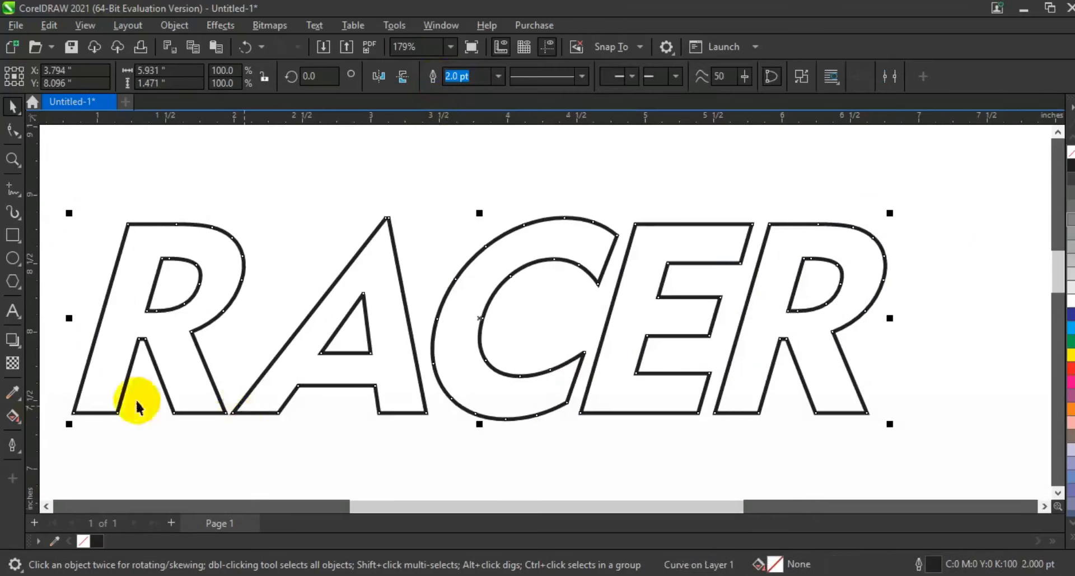
Add a one-step inside contour to the RACER curve with an offset of about 0.065 inches.
click(19, 344)
click(72, 356)
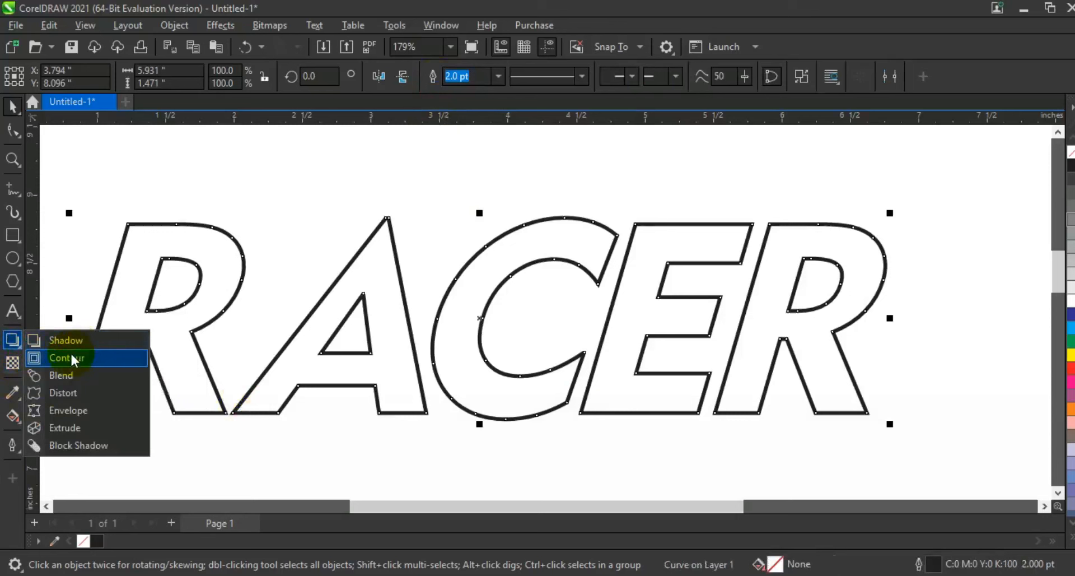
drag(394, 220, 388, 228)
click(11, 105)
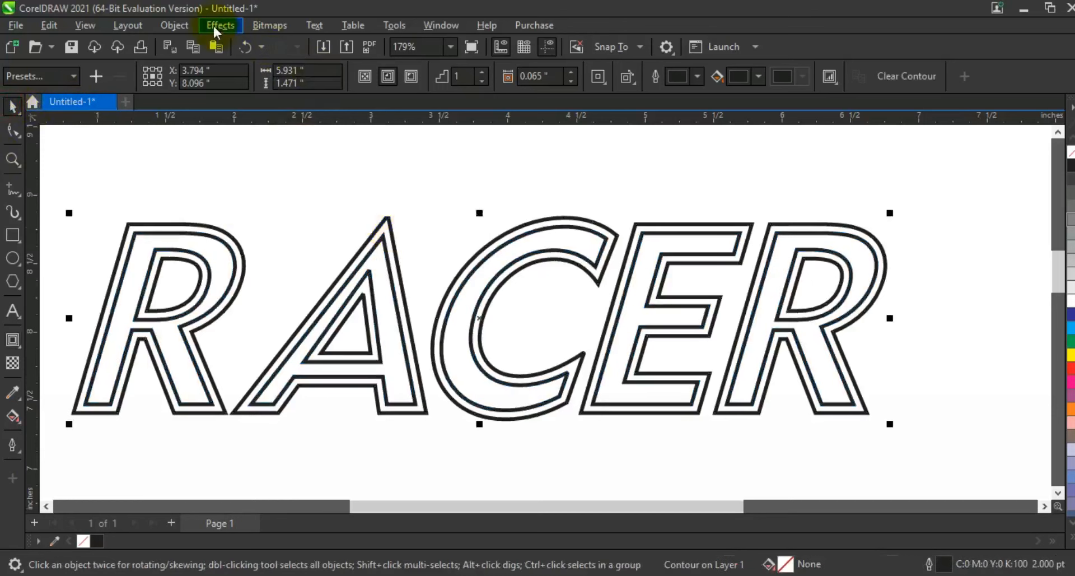
Break the contour apart from the letters and colour the inner curve's outline red.
click(173, 25)
click(262, 358)
click(385, 246)
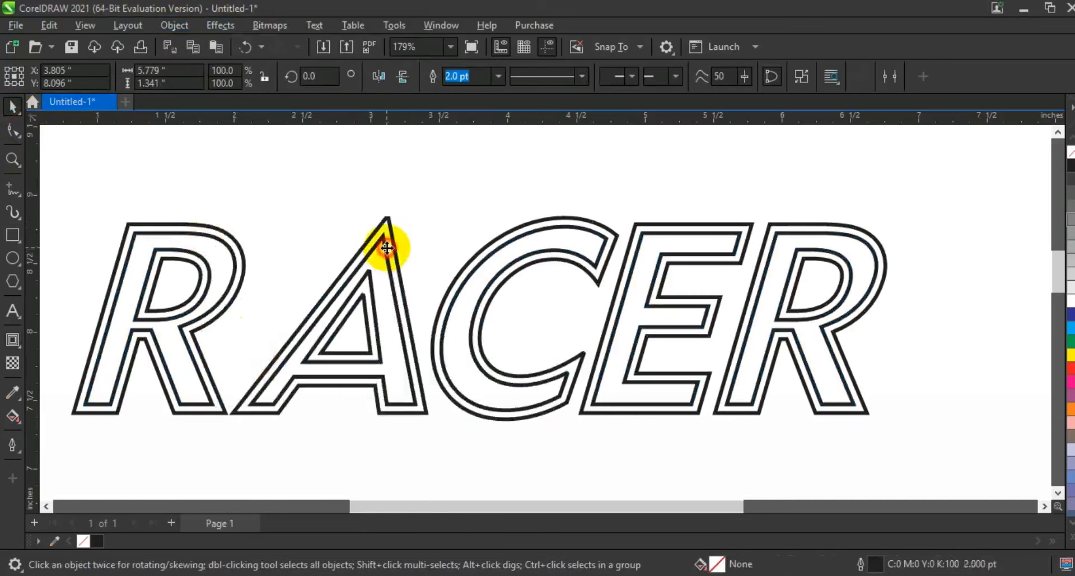
right_click(1070, 369)
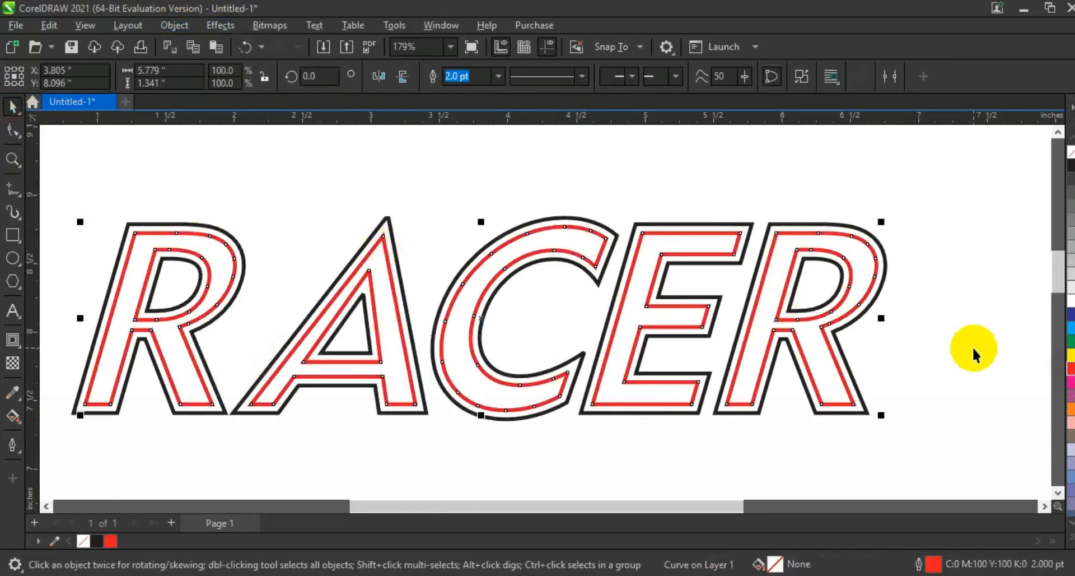
Try two dotted line styles on the red inner outline and undo both.
click(582, 77)
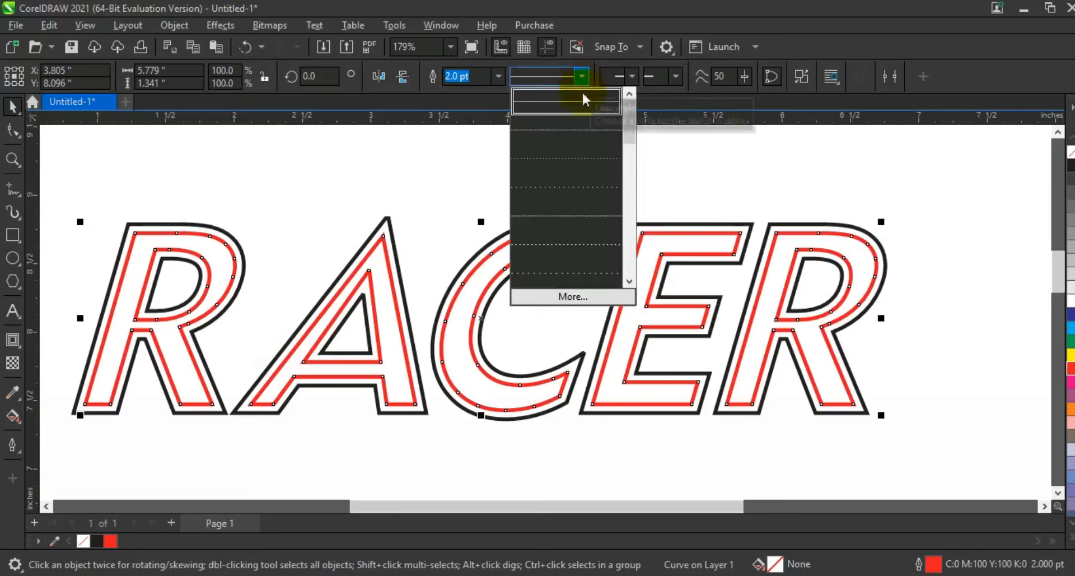
click(559, 262)
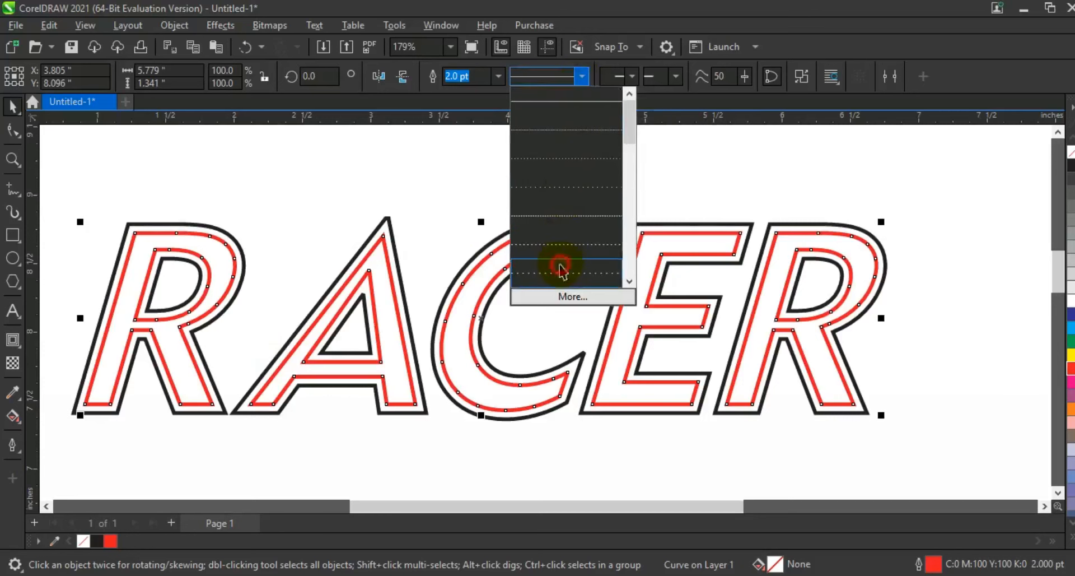
click(582, 79)
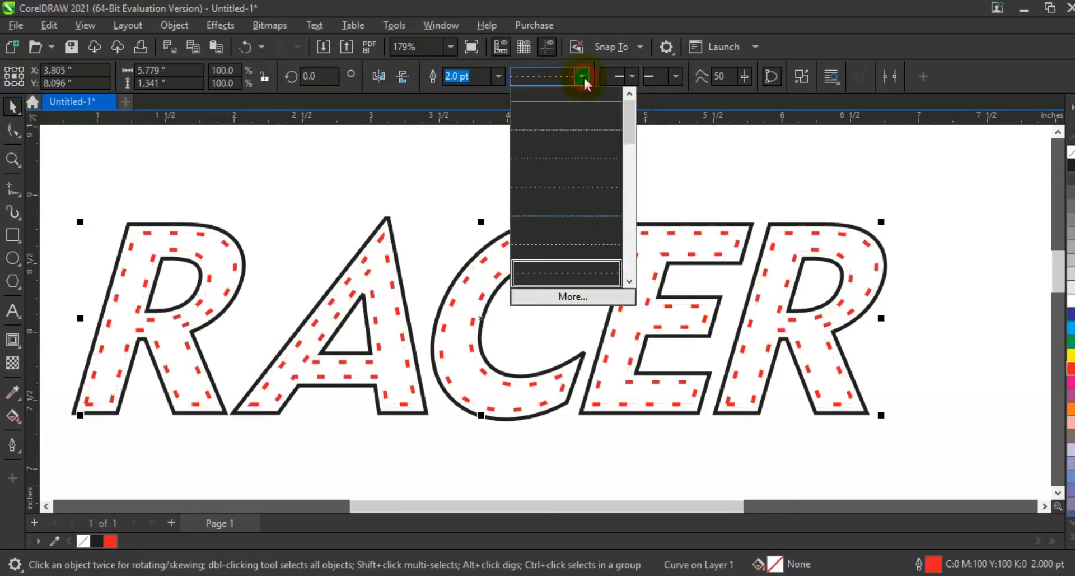
click(584, 161)
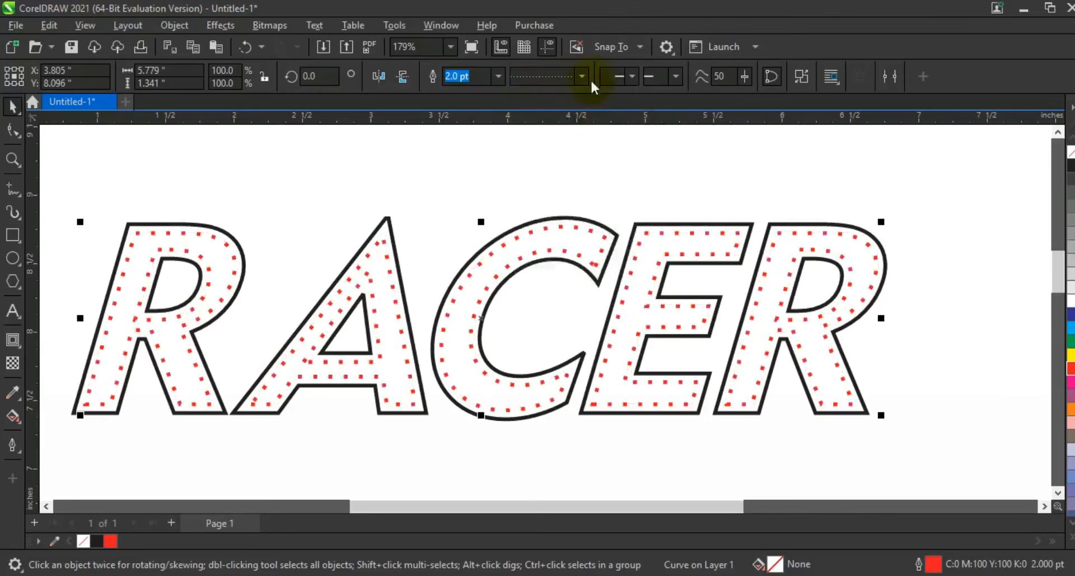
key(ctrl+z)
key(ctrl+z)
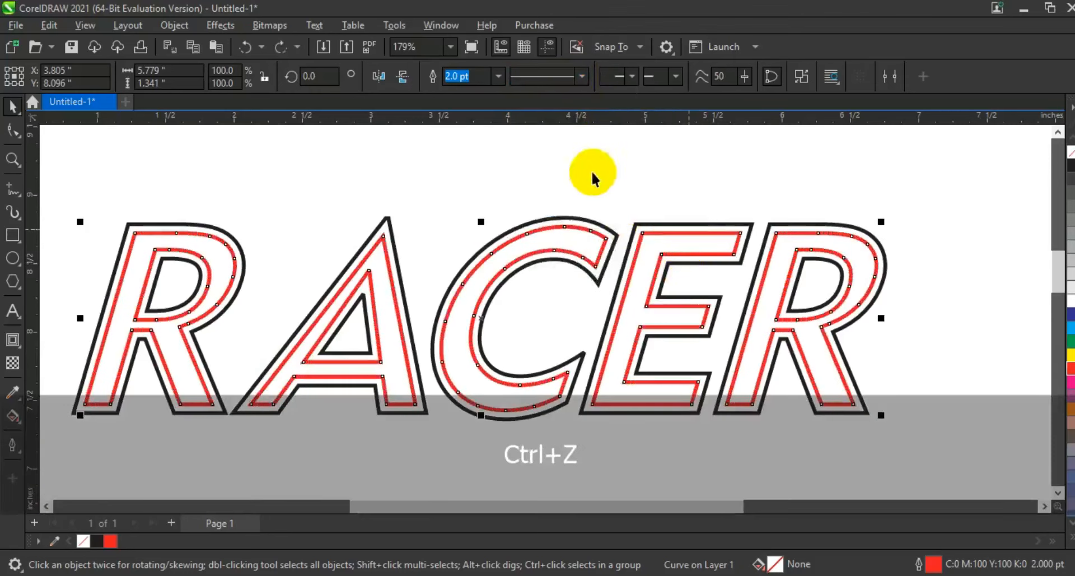
Apply a medium dashed line style to the red inner outline and set its width to 1.0 pt.
click(582, 77)
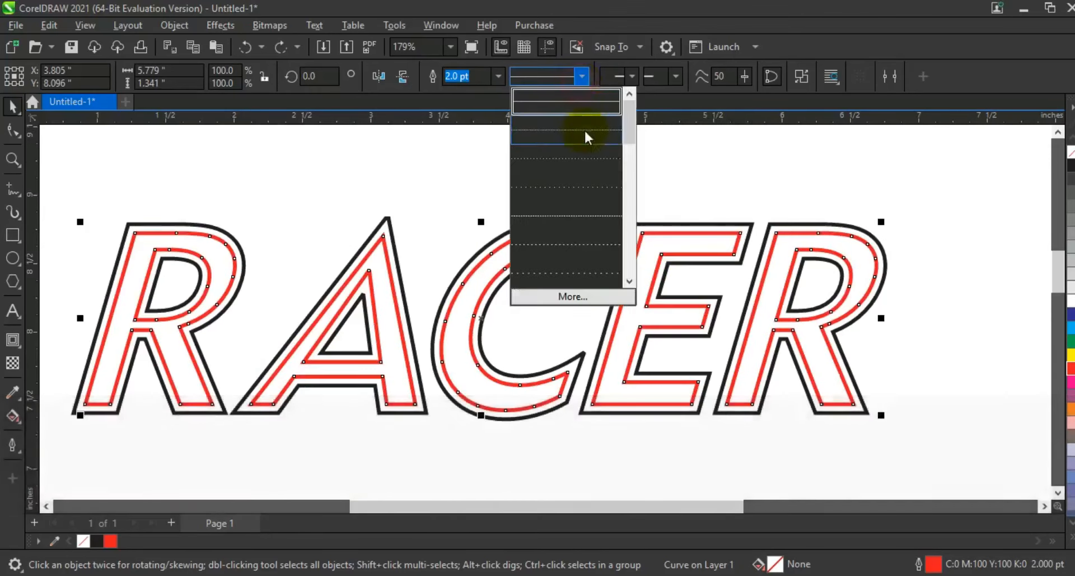
drag(631, 115, 634, 139)
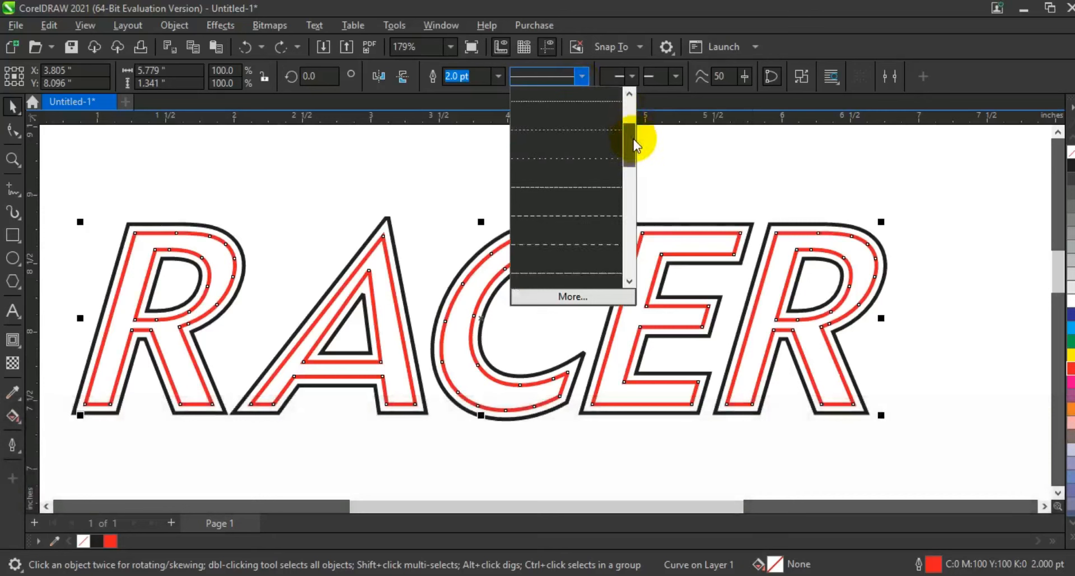
click(563, 211)
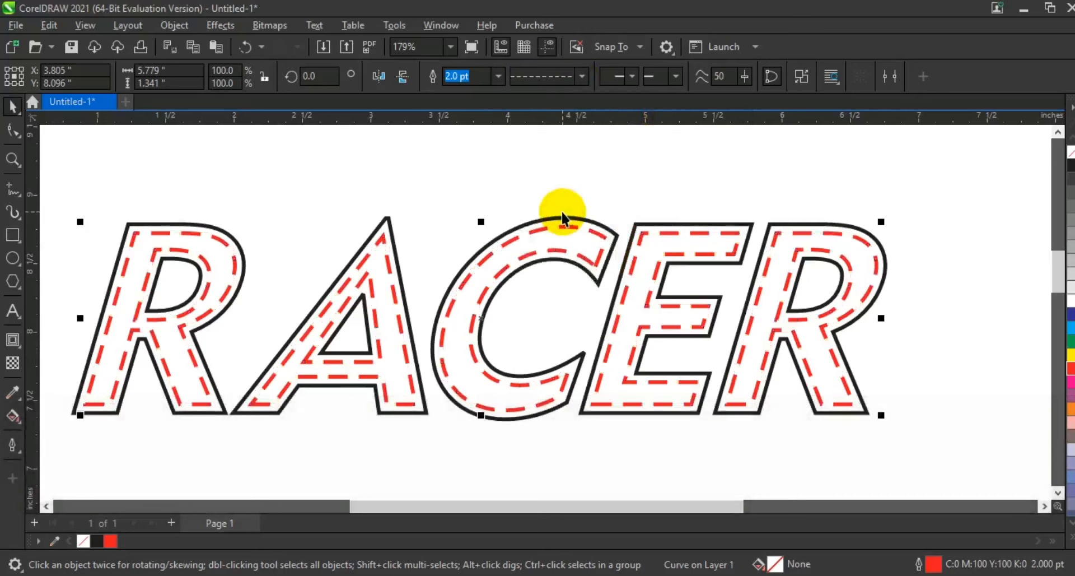
click(498, 74)
click(475, 140)
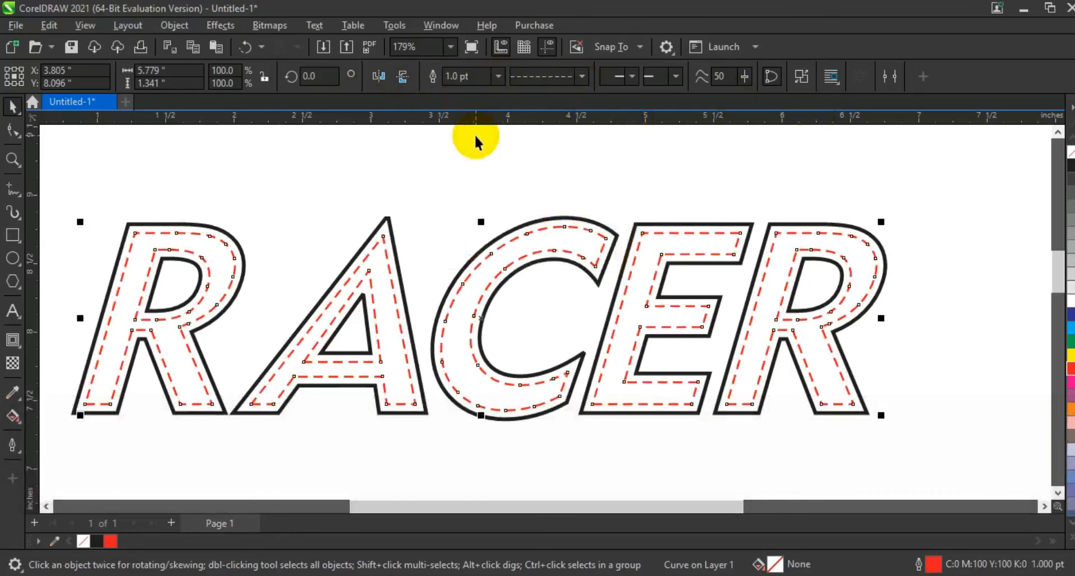
click(544, 162)
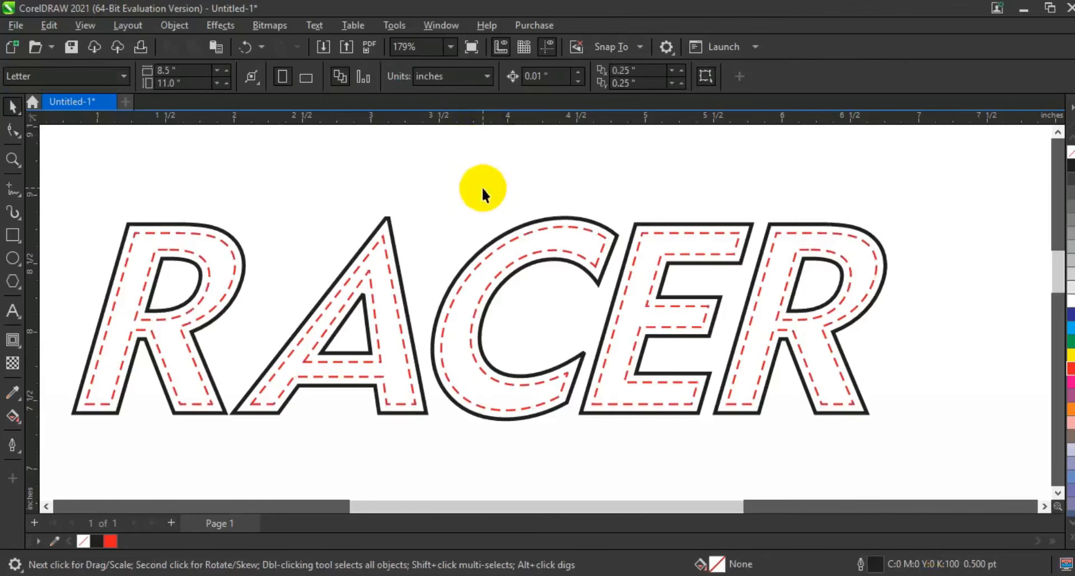
Duplicate the black outer RACER outline straight below the original and fill the copy with red.
key(F3)
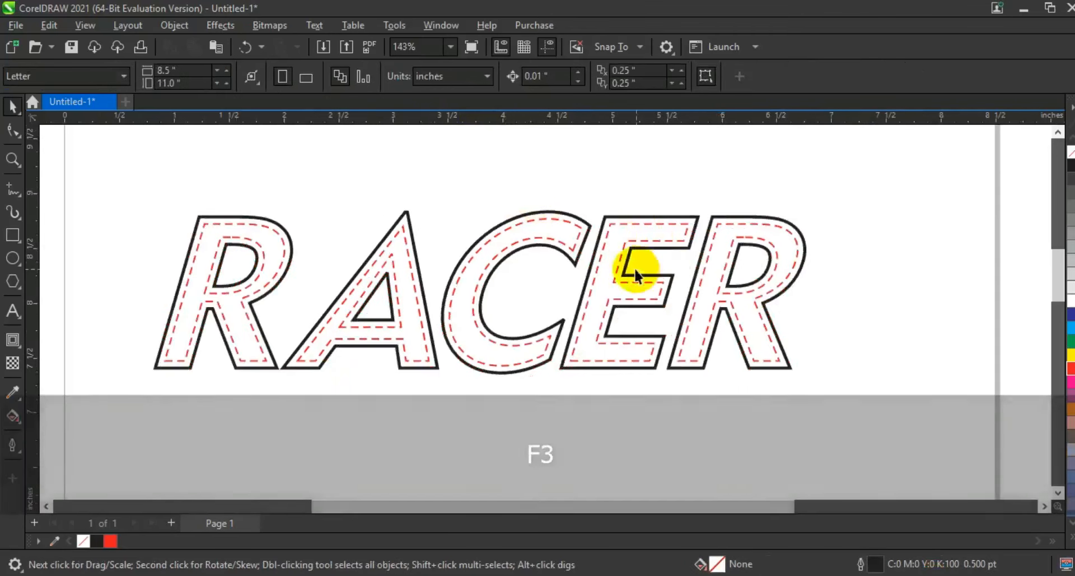
click(585, 226)
key(F3)
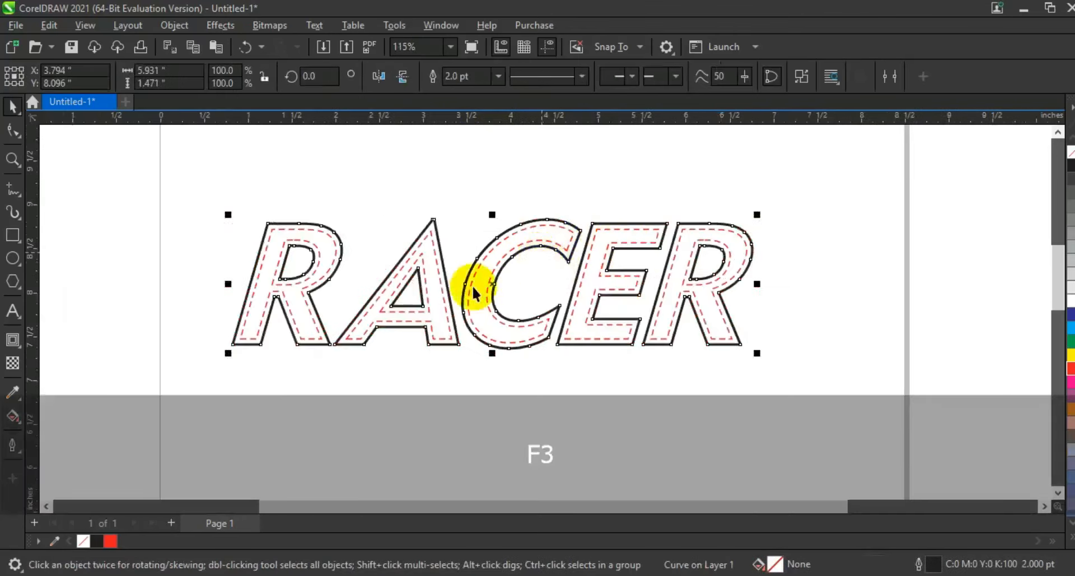
drag(491, 288, 500, 427)
click(1071, 368)
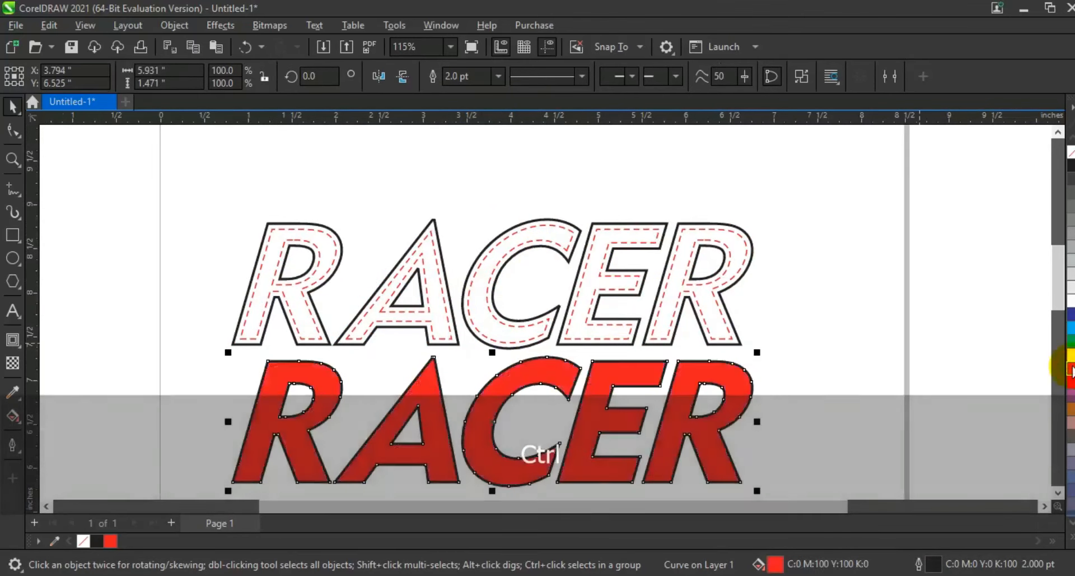
Extrude the red RACER copy with the Extrude tool toward the lower part of the letters.
key(shift+F2)
key(F3)
drag(540, 355, 532, 368)
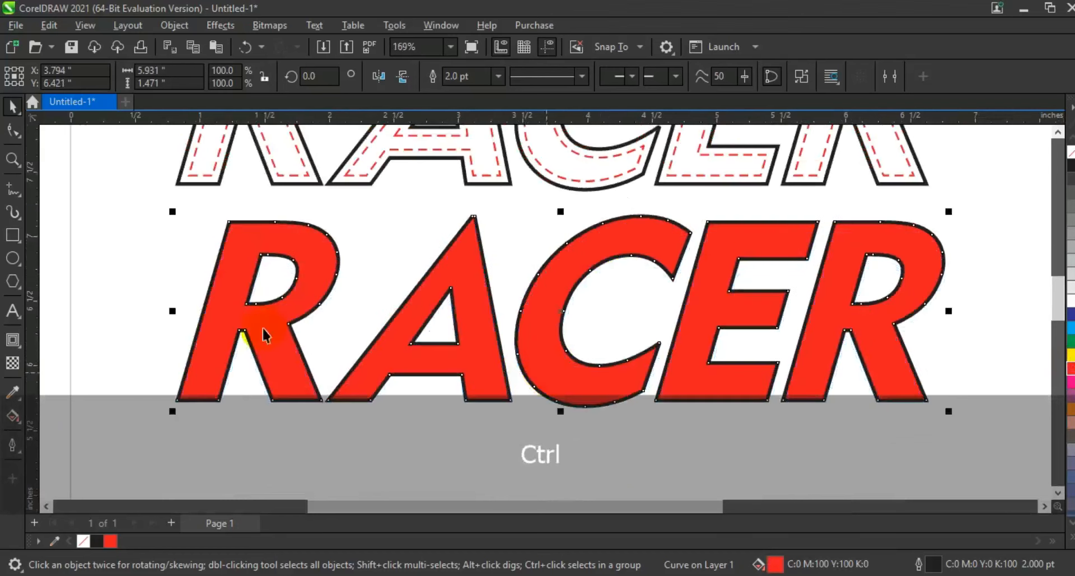
click(20, 344)
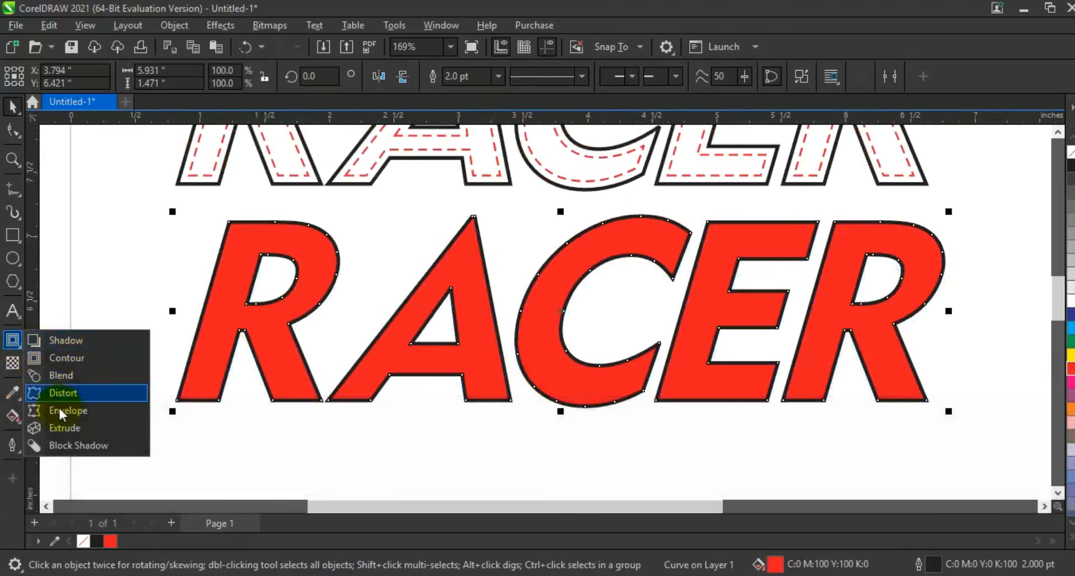
click(61, 428)
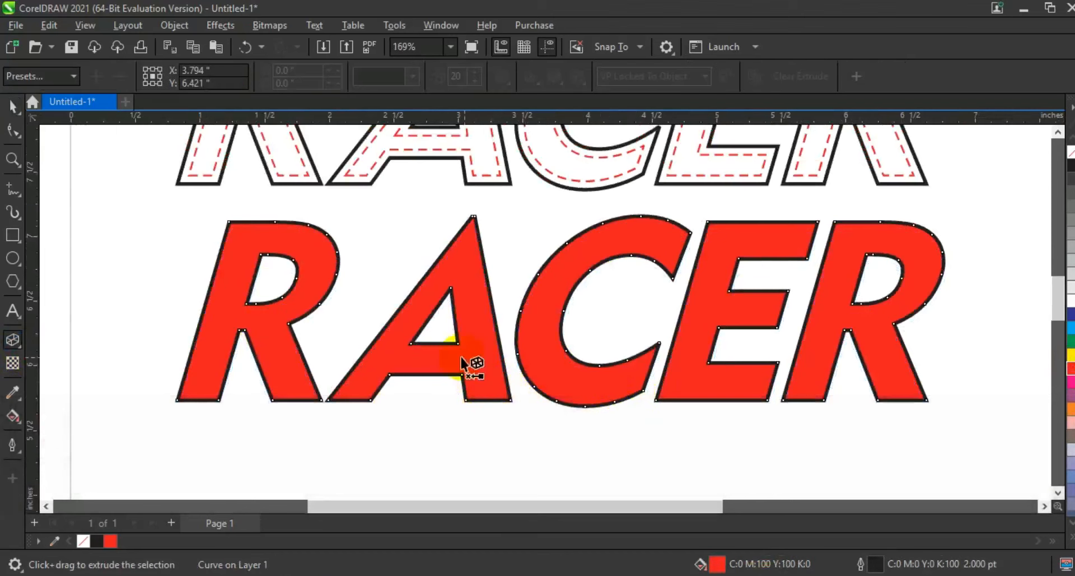
drag(480, 369, 483, 381)
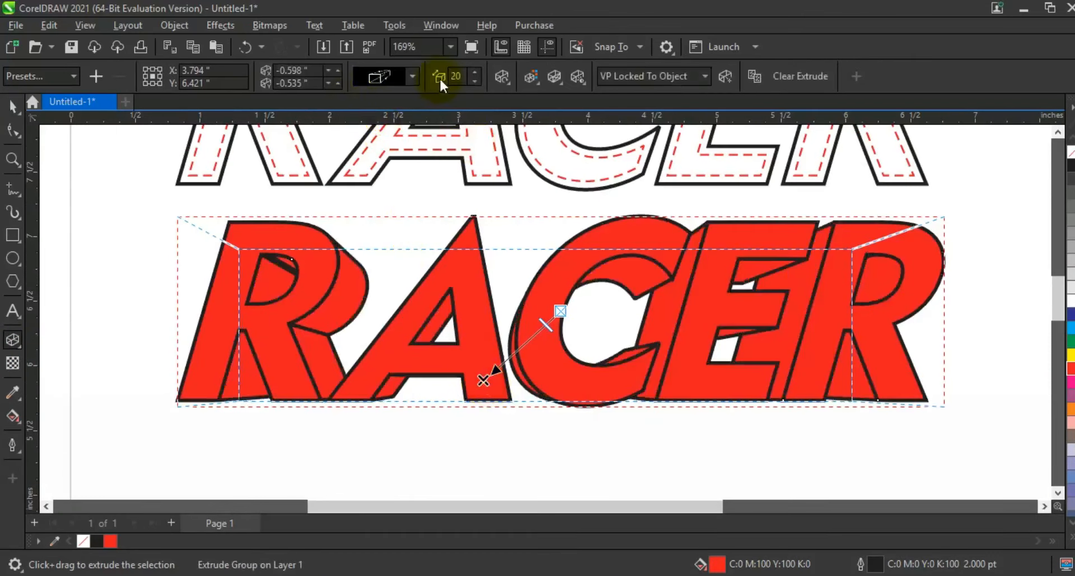
Switch the extrusion to a parallel type and set its depth to about 0.2 in sideways and 0.01 in vertically.
click(415, 74)
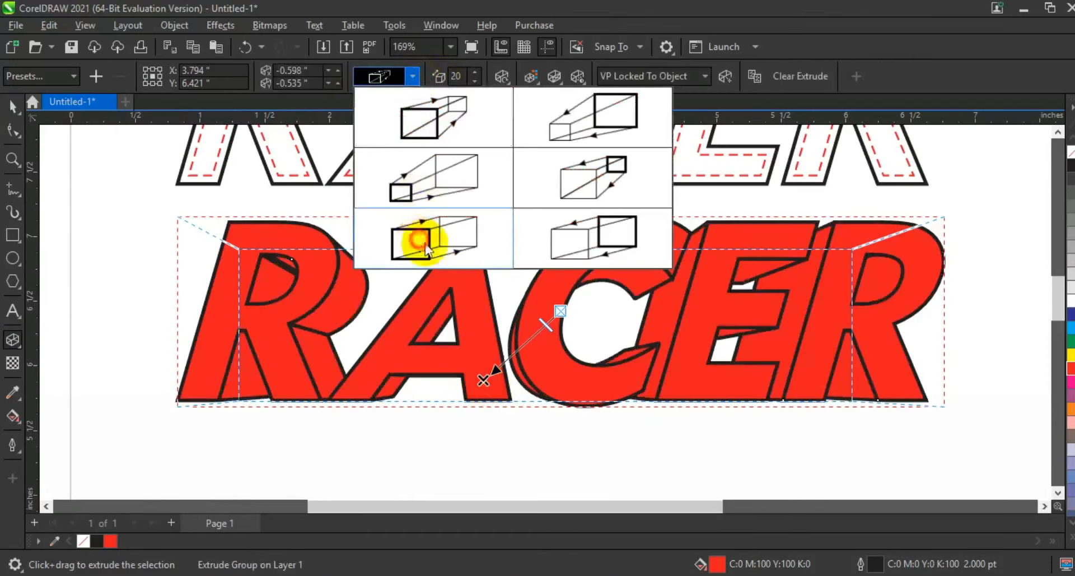
click(413, 234)
drag(484, 379, 586, 309)
Break the extrude group apart from the red letter faces and ungroup the separated side pieces.
click(11, 108)
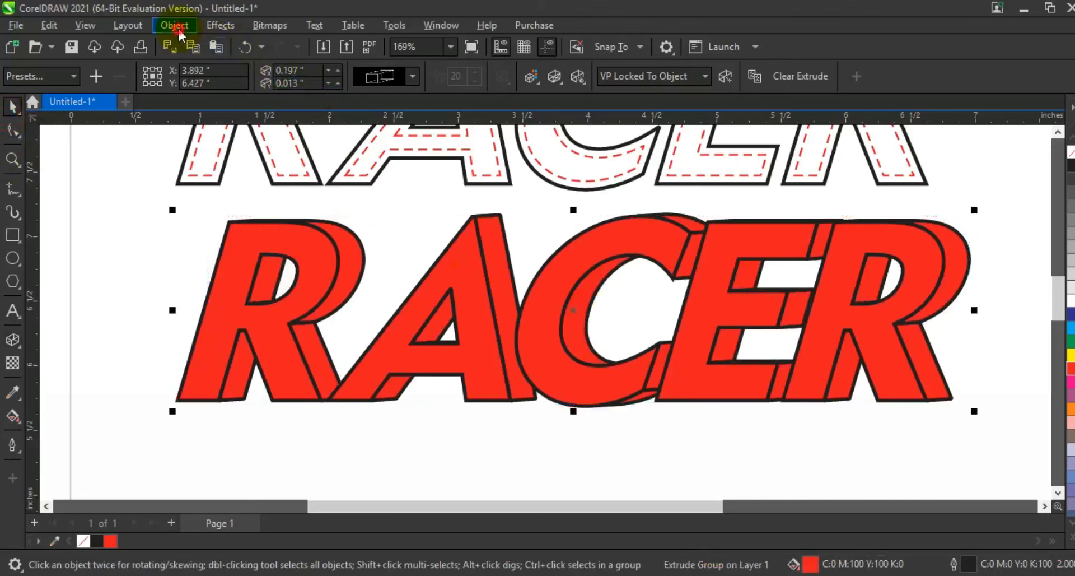
click(177, 27)
click(221, 360)
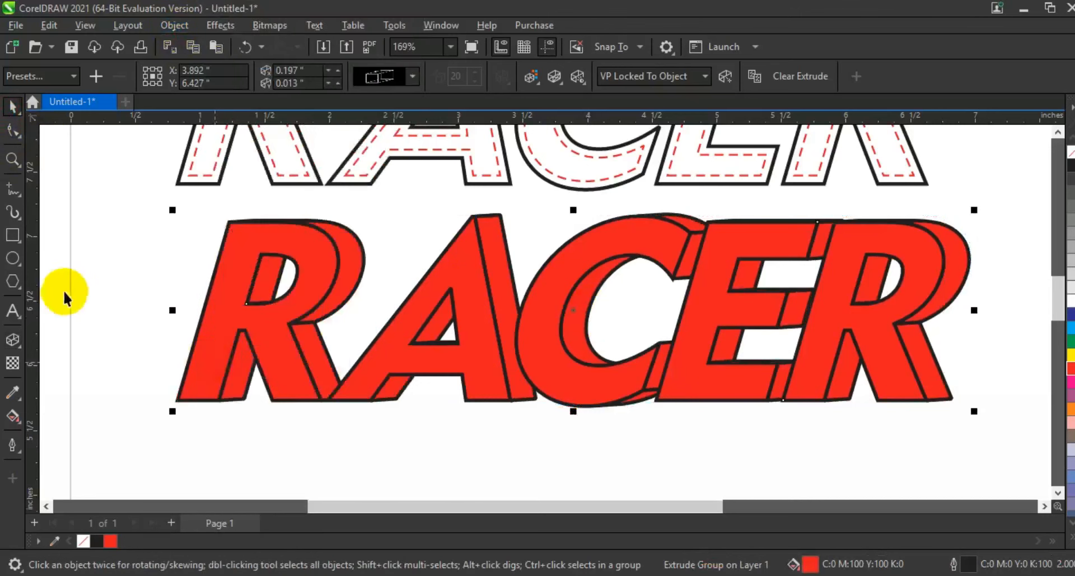
click(90, 289)
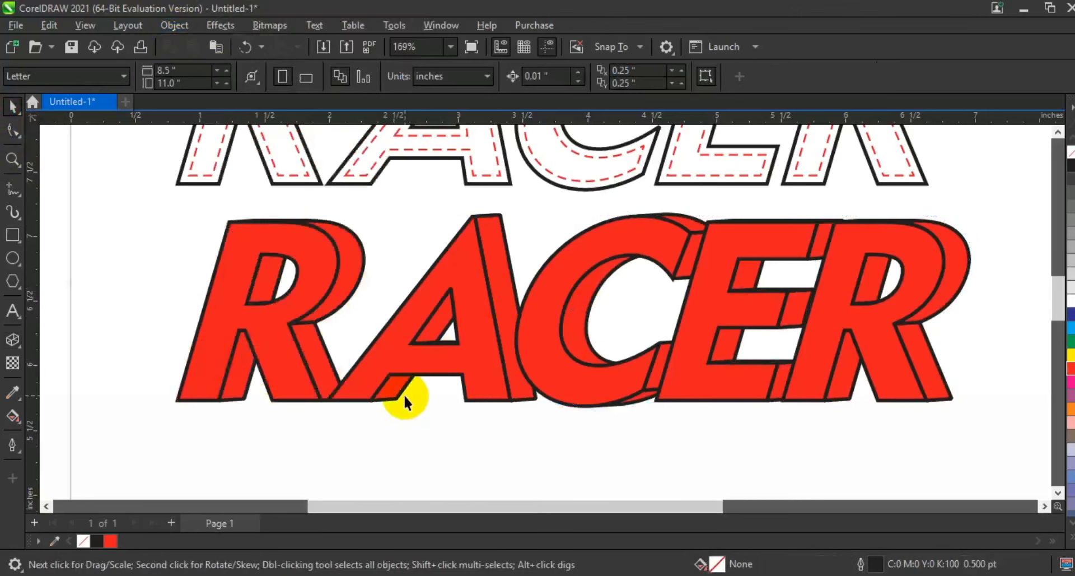
click(349, 280)
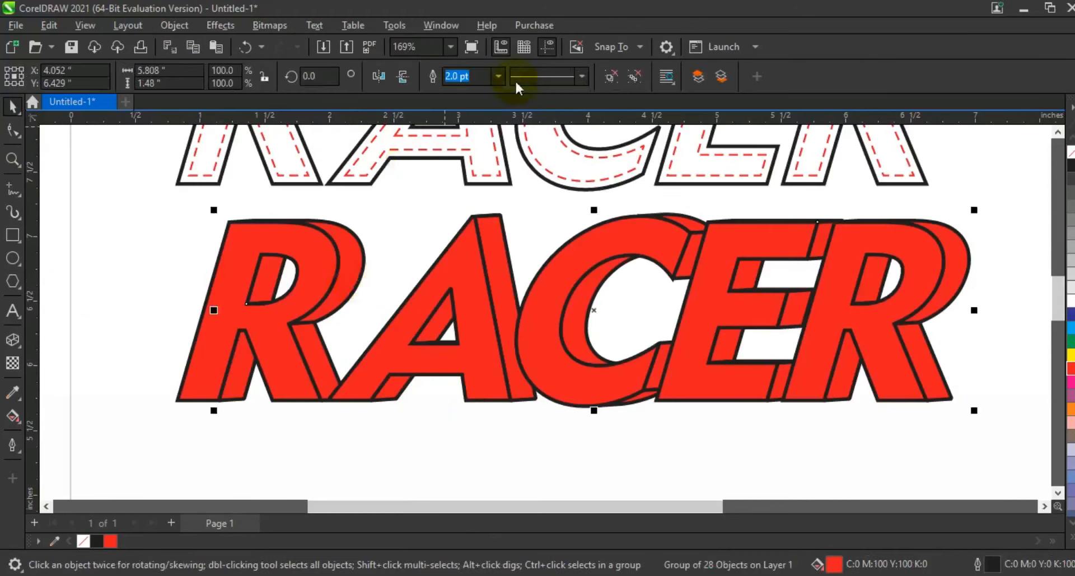
click(609, 75)
click(66, 259)
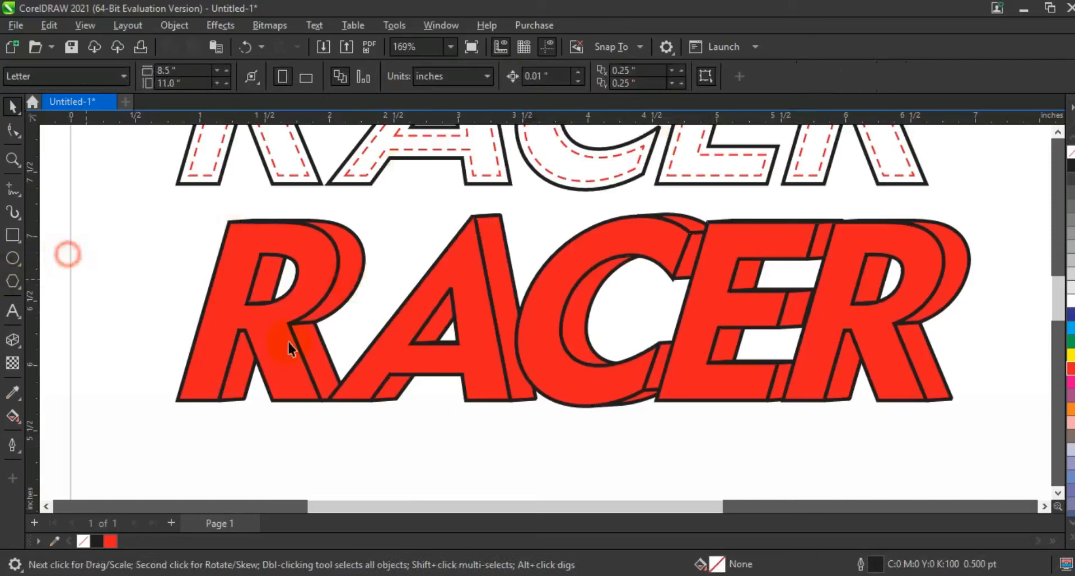
Give the outer side piece of the first R's bowl a diagonal fountain fill running from black to red.
click(341, 310)
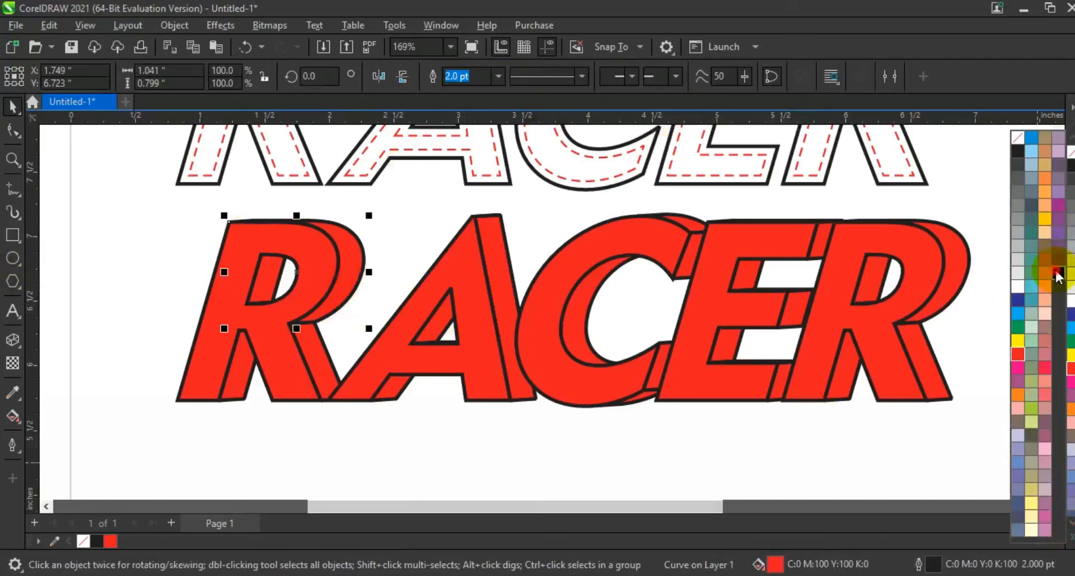
click(1056, 268)
click(24, 427)
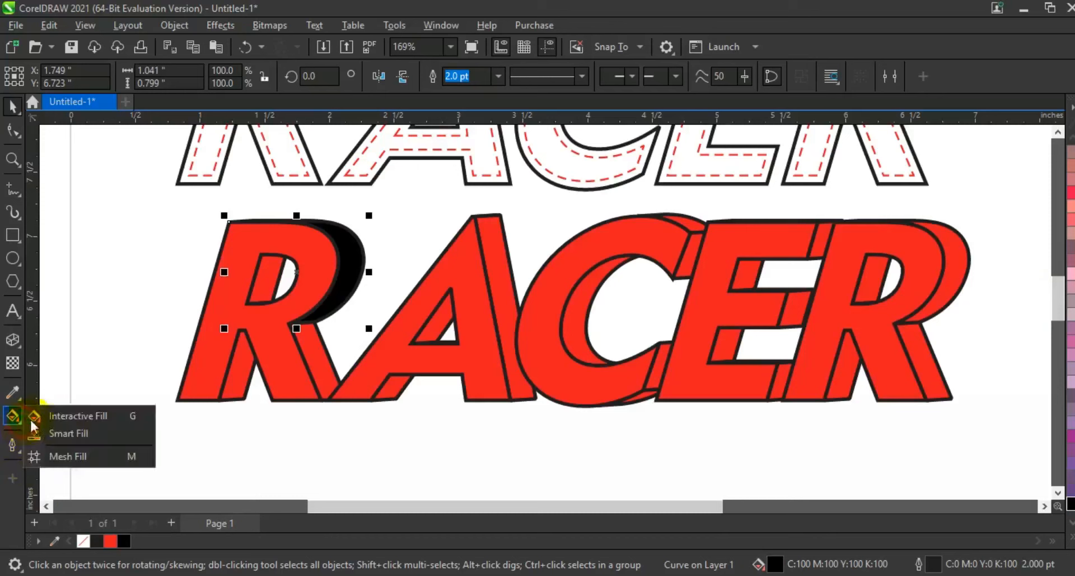
click(56, 413)
drag(288, 338, 393, 231)
drag(110, 541, 386, 242)
drag(287, 339, 271, 346)
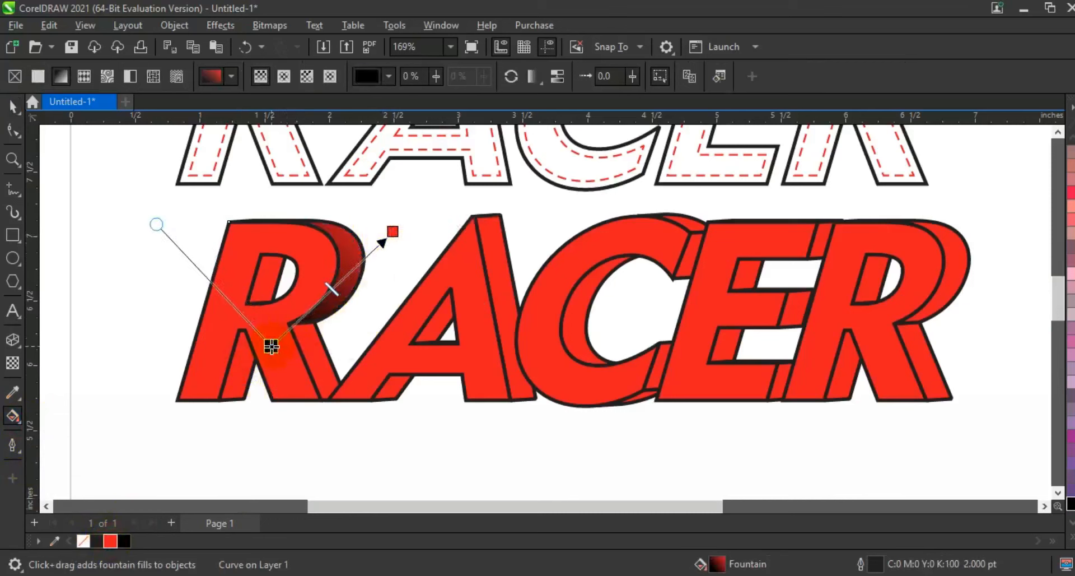
click(12, 108)
click(98, 330)
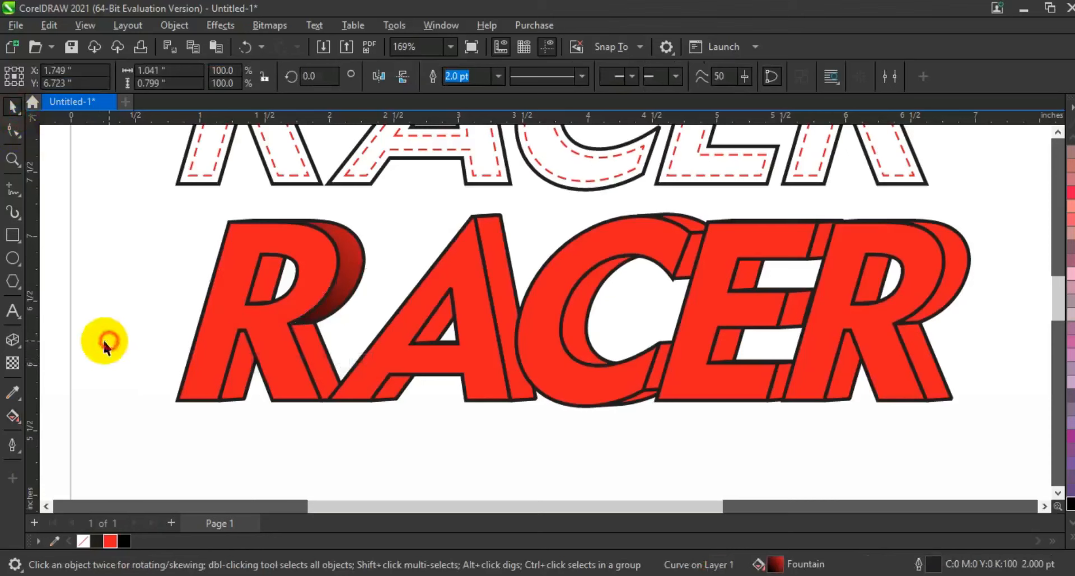
Copy the fill of the first R's shaded bowl piece to all the other extruded side pieces.
drag(144, 191, 995, 426)
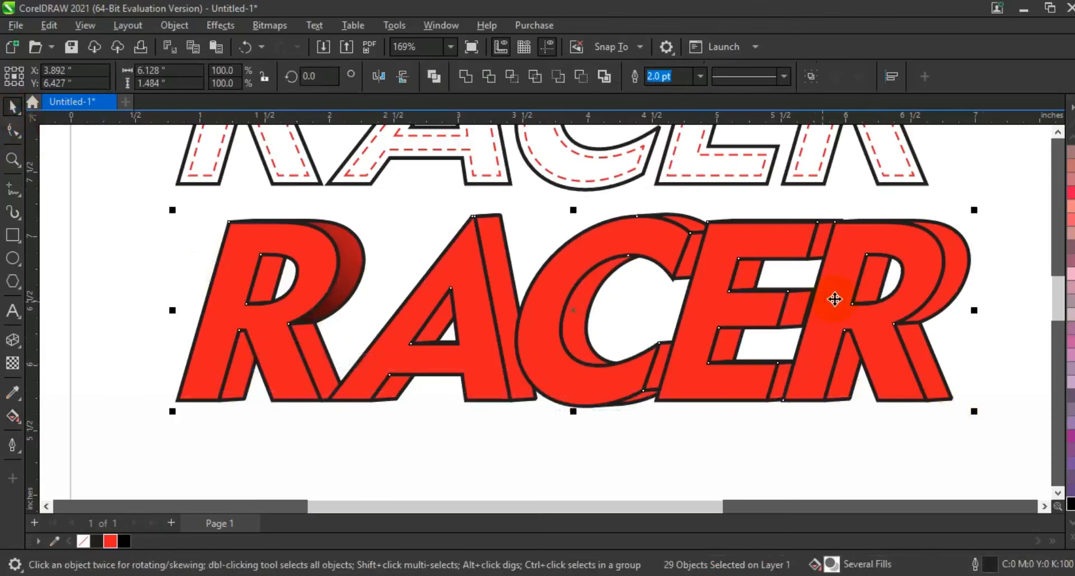
shift+click(343, 259)
shift+click(349, 259)
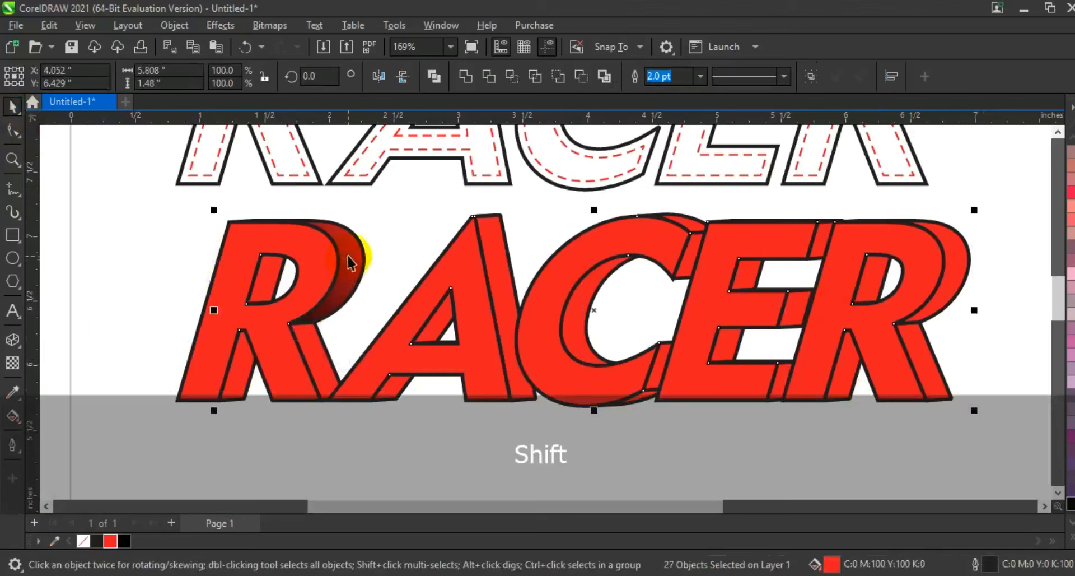
click(49, 25)
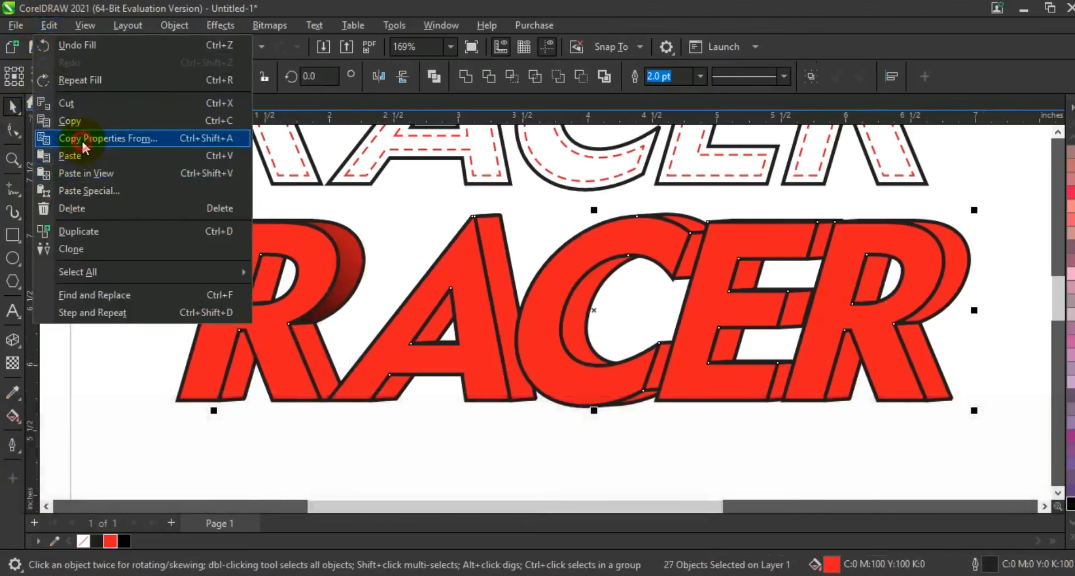
click(73, 138)
click(400, 275)
click(564, 323)
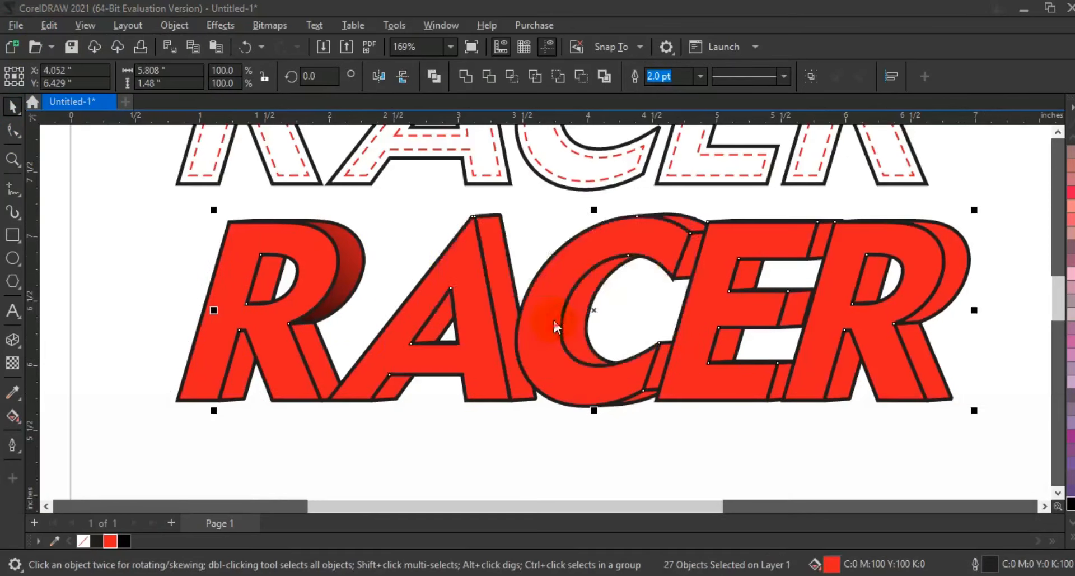
click(349, 252)
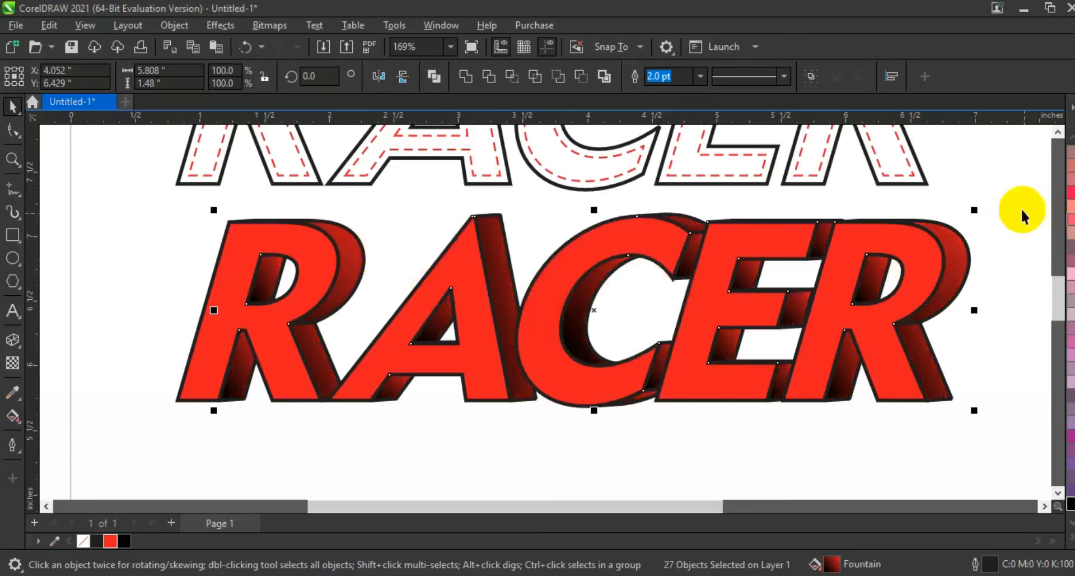
Remove the outlines from all pieces of the extruded RACER lettering and group them together.
drag(1010, 201, 245, 446)
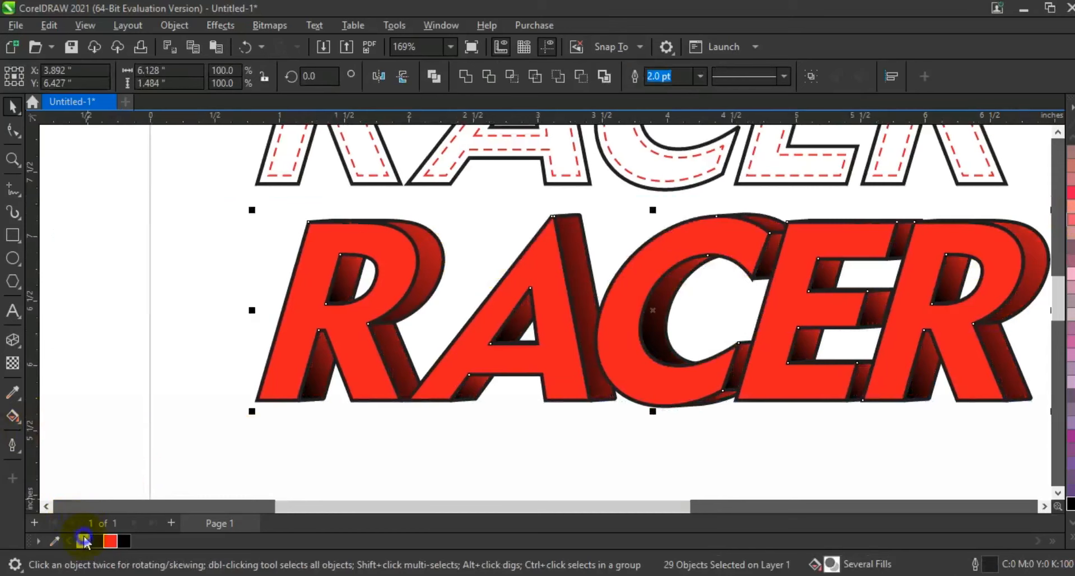
right_click(84, 541)
key(F3)
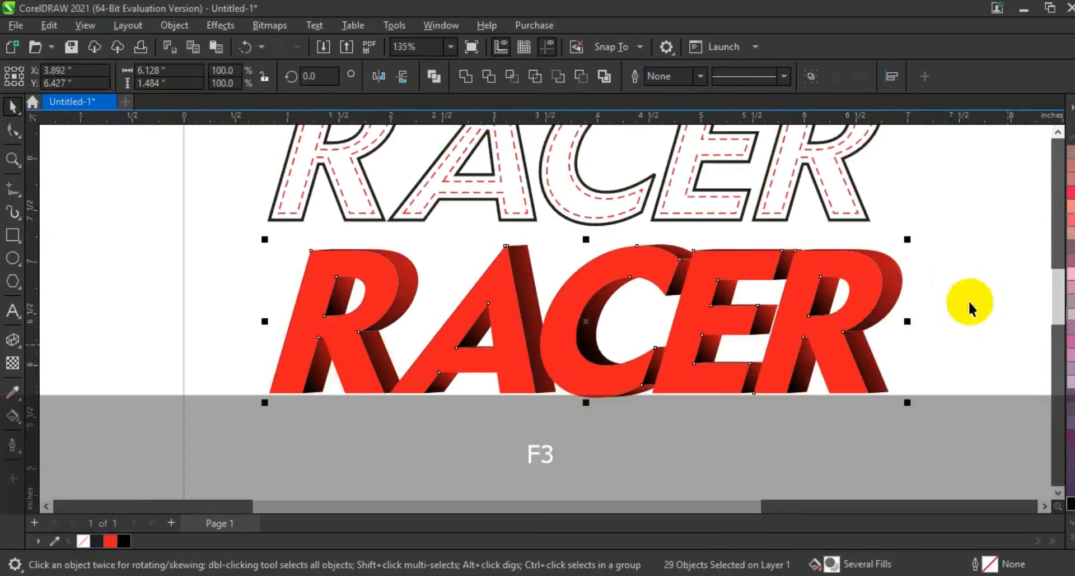
key(ctrl+g)
click(946, 301)
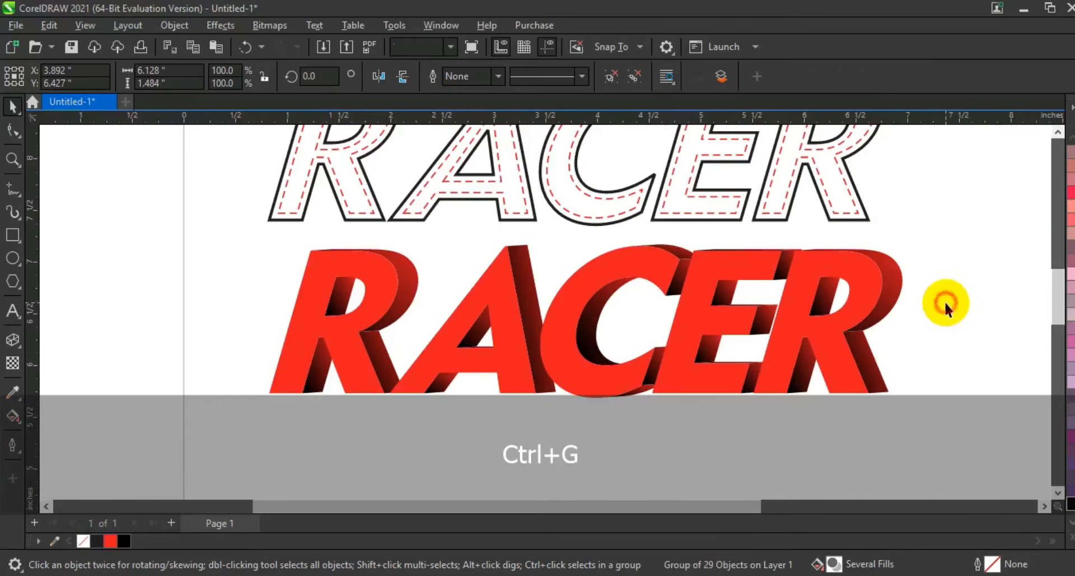
Draw a rectangle about 6.64 by 4.13 in on the empty area beside the page's left edge.
key(F3)
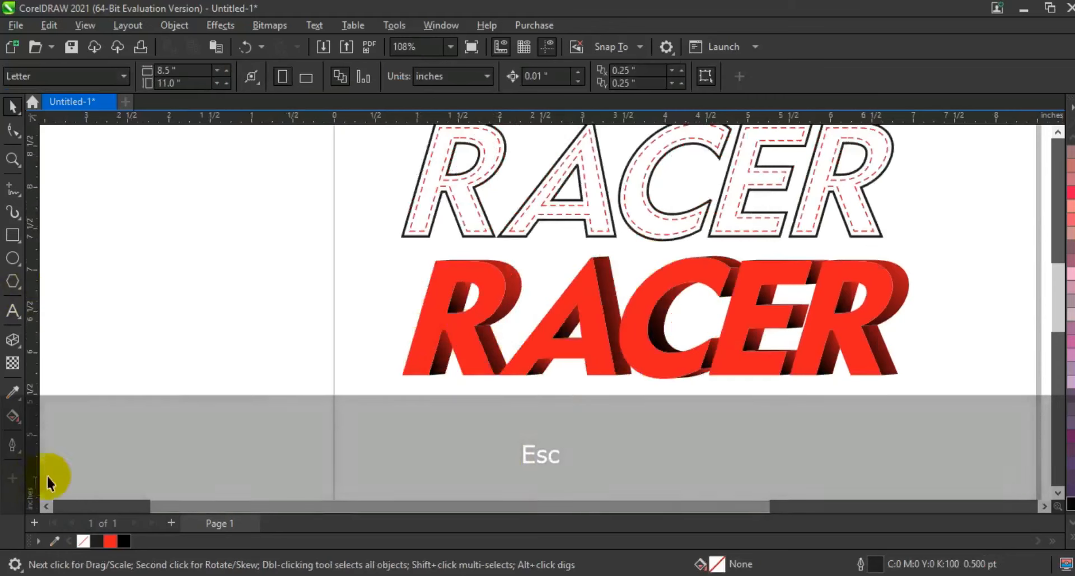
click(46, 506)
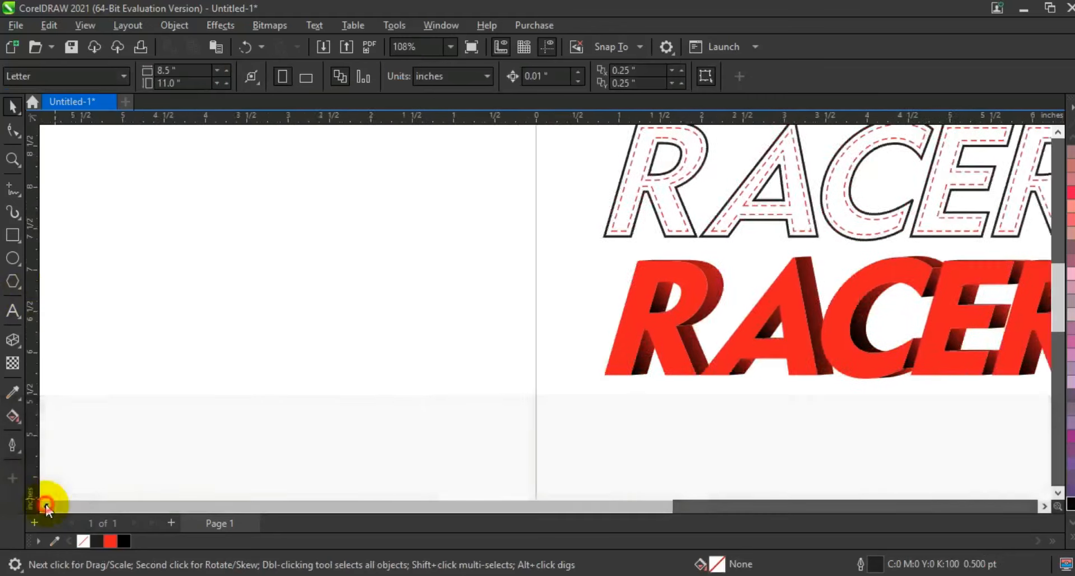
click(12, 235)
mouse_move(76, 132)
mouse_down()
mouse_move(575, 417)
mouse_move(624, 472)
mouse_up()
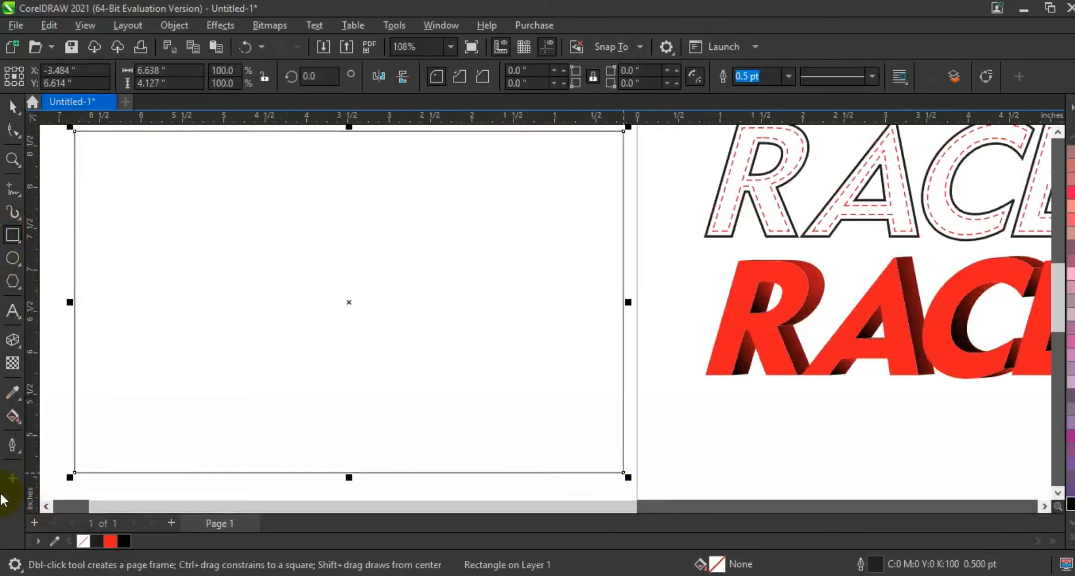
Fill the rectangle with a uniform dark blue, C:100 M:88 Y:15 K:59.
click(12, 419)
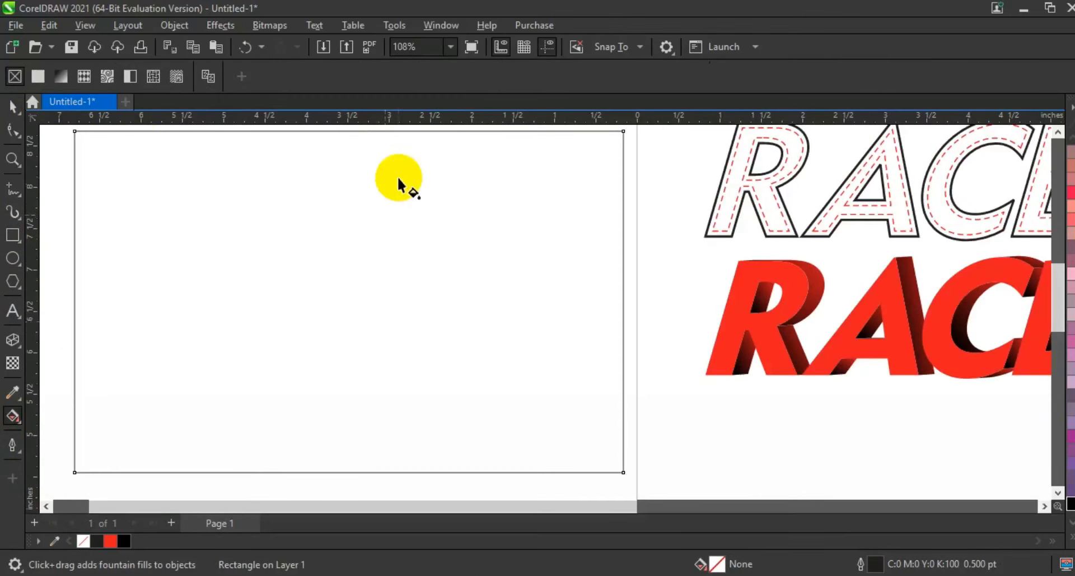
click(39, 78)
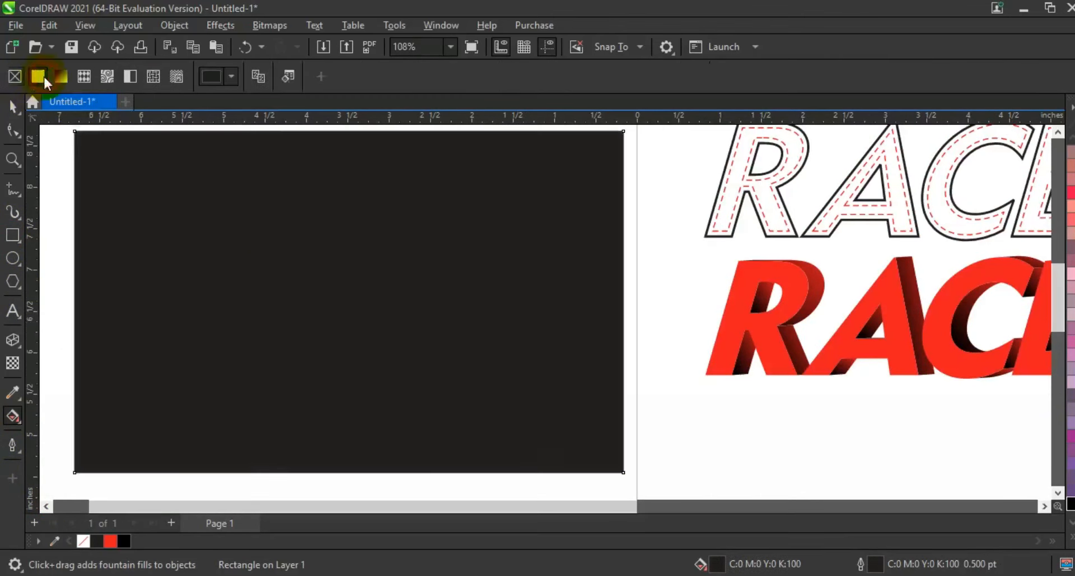
click(232, 76)
click(223, 112)
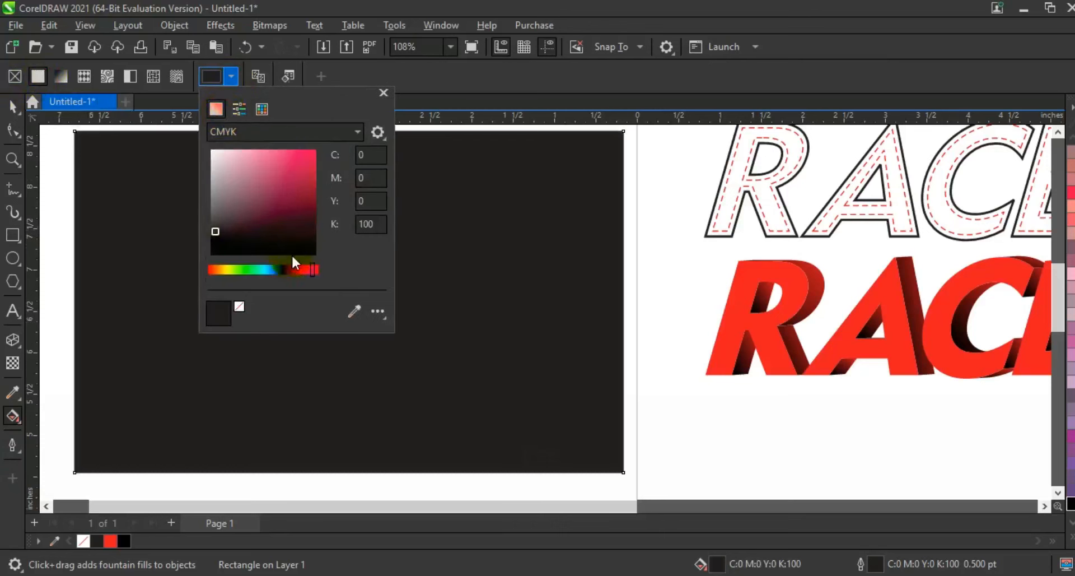
click(280, 269)
click(299, 210)
click(304, 212)
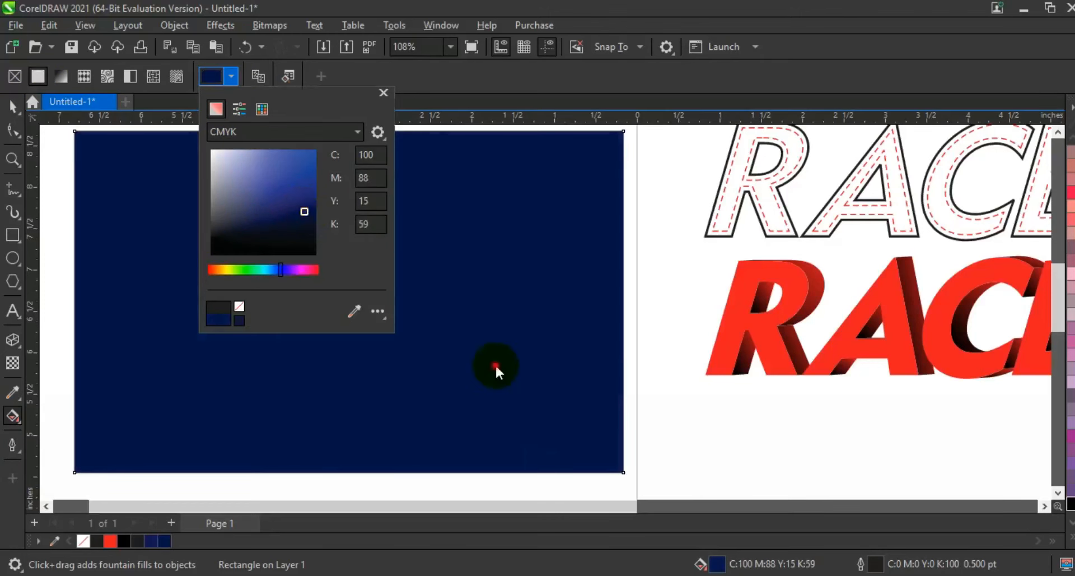
click(495, 364)
click(12, 106)
click(762, 431)
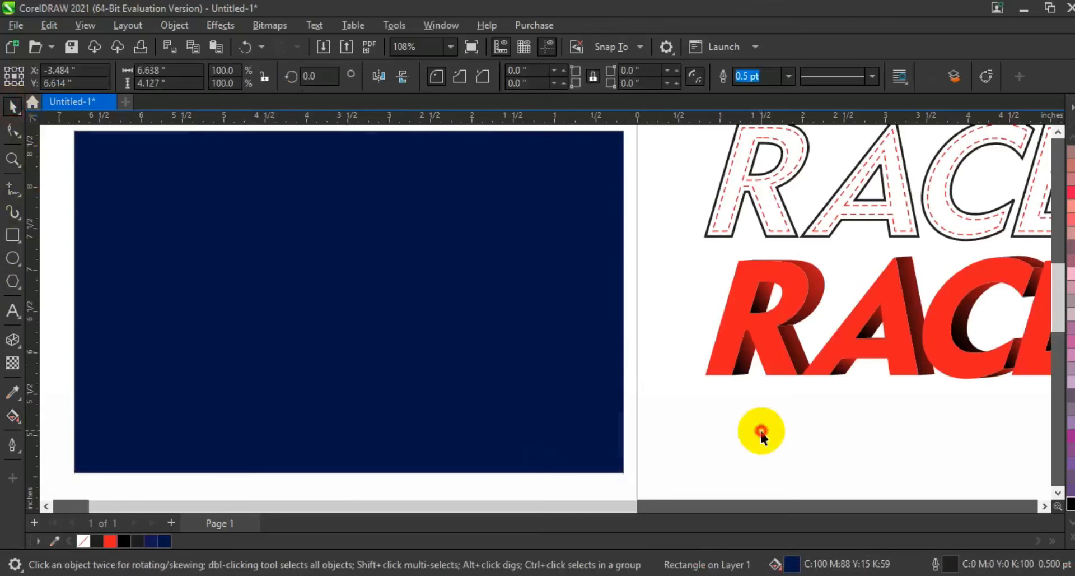
Bring the extruded RACER group to the front, centre it on the blue rectangle and scale it to about 94.8%.
key(F3)
key(Escape)
drag(641, 235, 1040, 422)
key(shift+Page_Up)
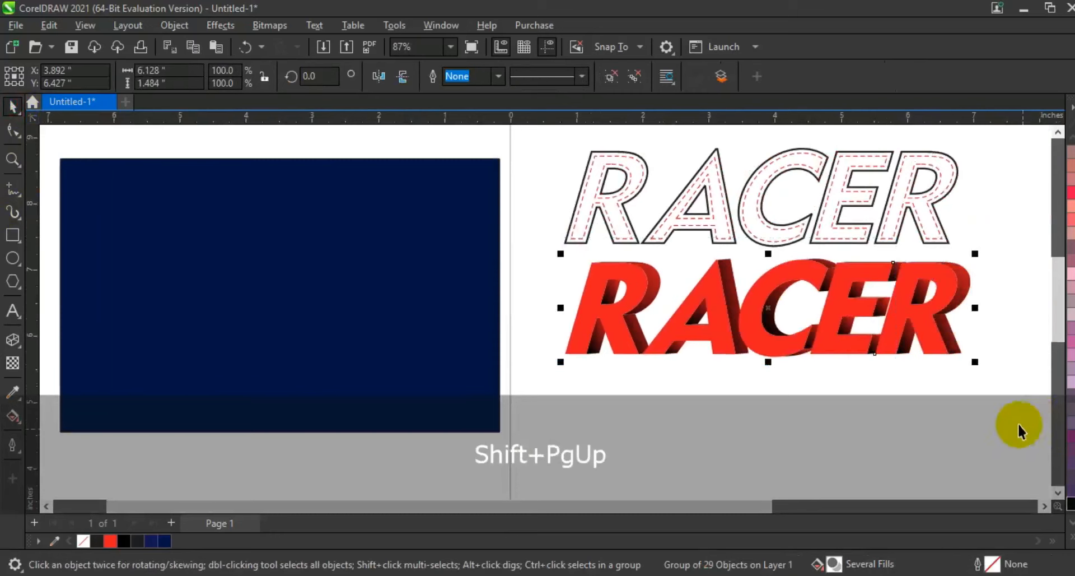
drag(880, 327, 428, 314)
drag(487, 349, 475, 348)
key(ctrl)
drag(434, 317, 430, 315)
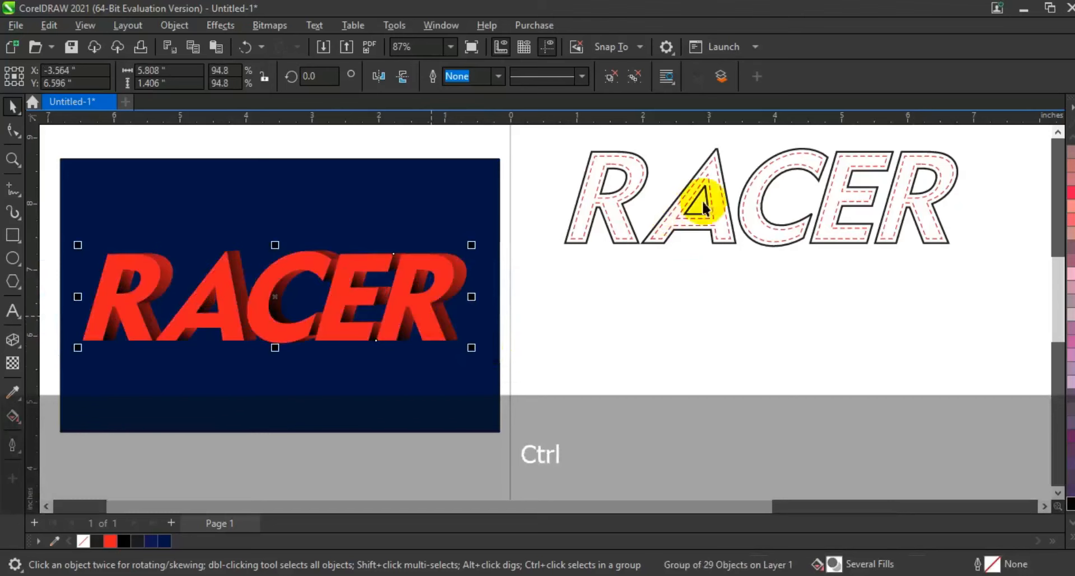
Choose a thinner outline width for the black outer RACER outline.
drag(547, 128, 760, 280)
click(738, 234)
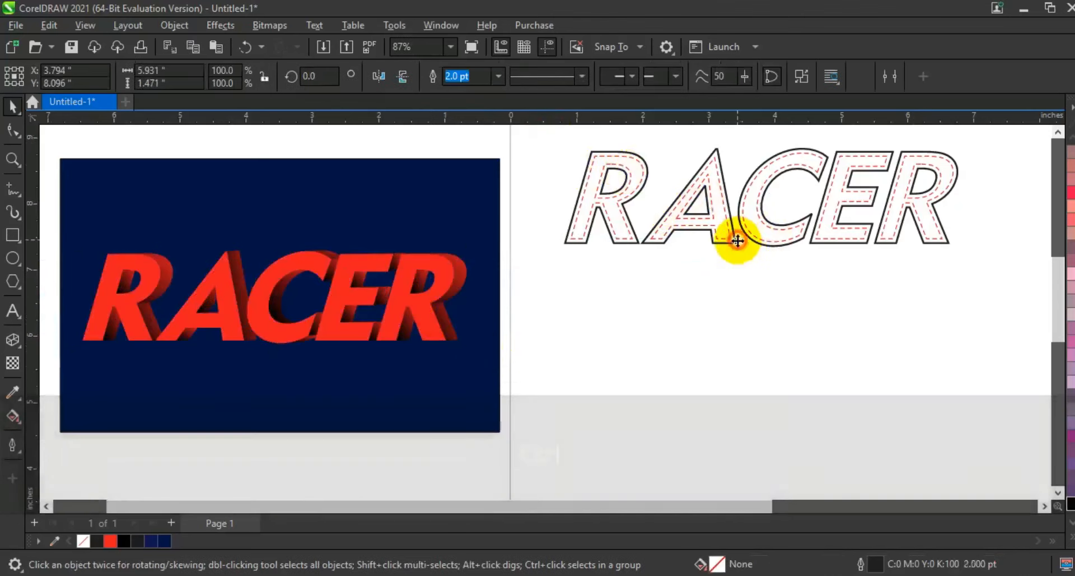
click(495, 84)
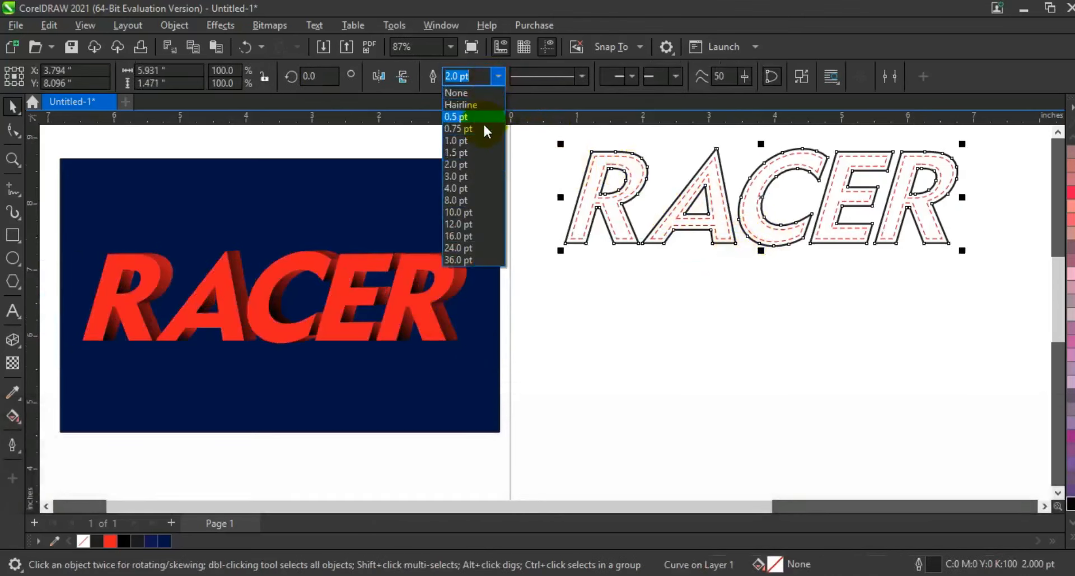
click(483, 123)
Bring the outer outline and the dashed inner stitching to the front together and move them onto the extruded RACER lettering.
drag(532, 125, 1001, 300)
key(shift+Page_Up)
drag(779, 199, 275, 294)
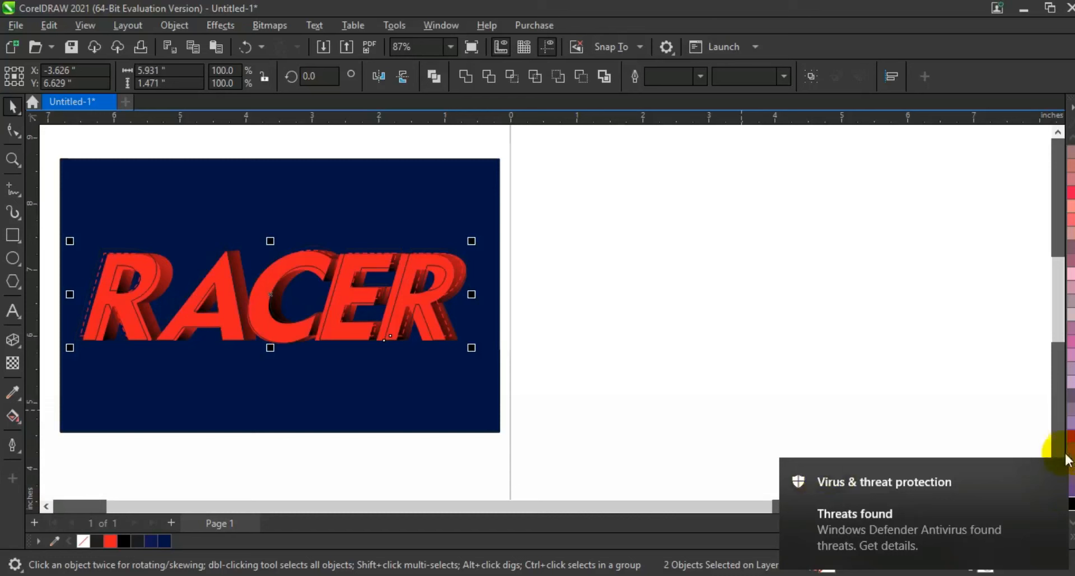
Set the outline colour of both the outer RACER outline and the dashed inner stitching to white.
click(1052, 468)
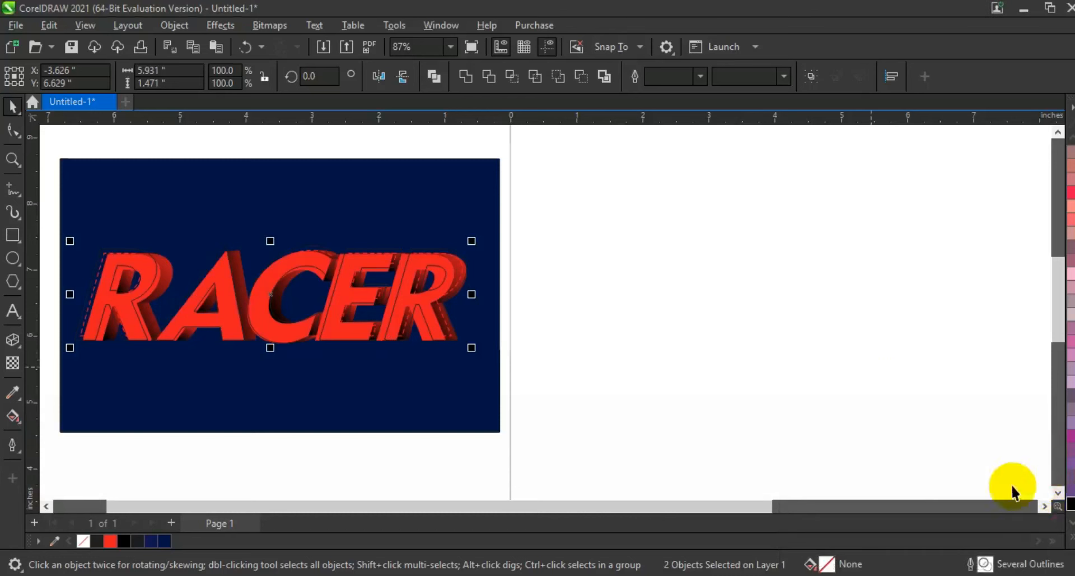
click(1070, 538)
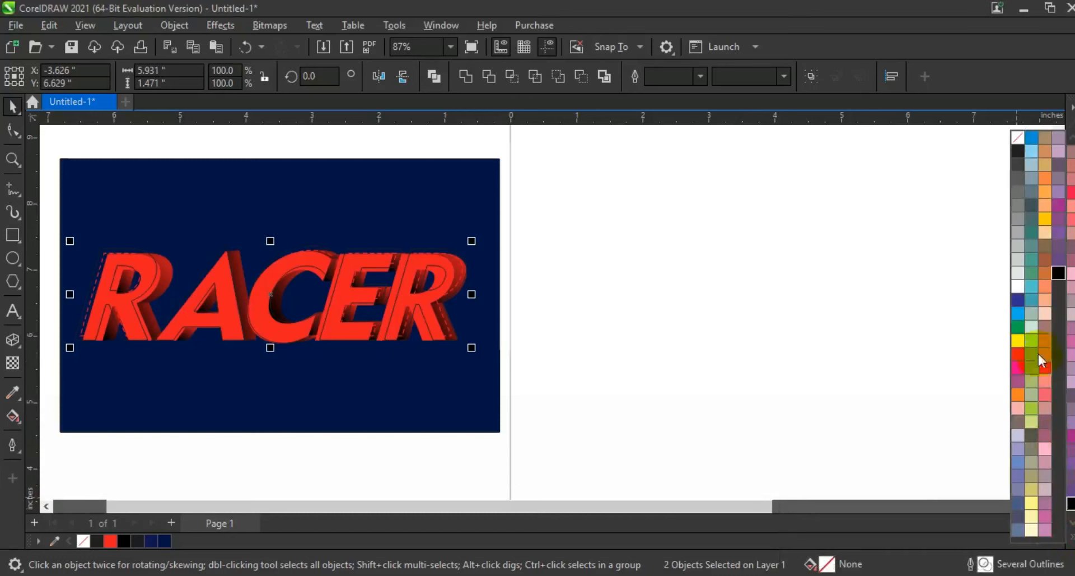
right_click(1017, 289)
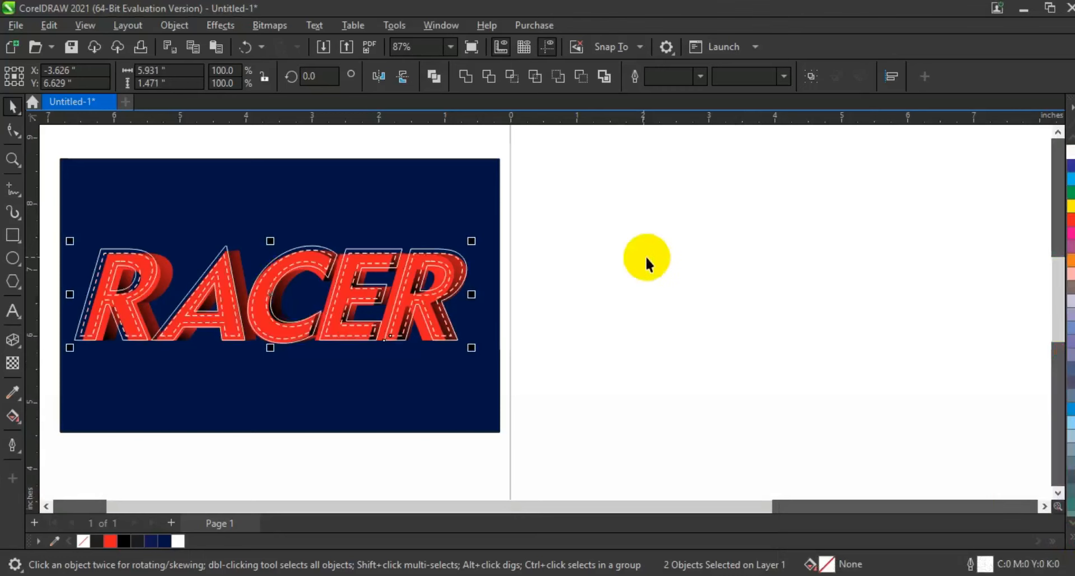
Try offsetting the white outline and dashed stitching slightly up and left from the extruded RACER lettering, and undo the move.
key(shift+F2)
click(546, 300)
drag(508, 314, 534, 315)
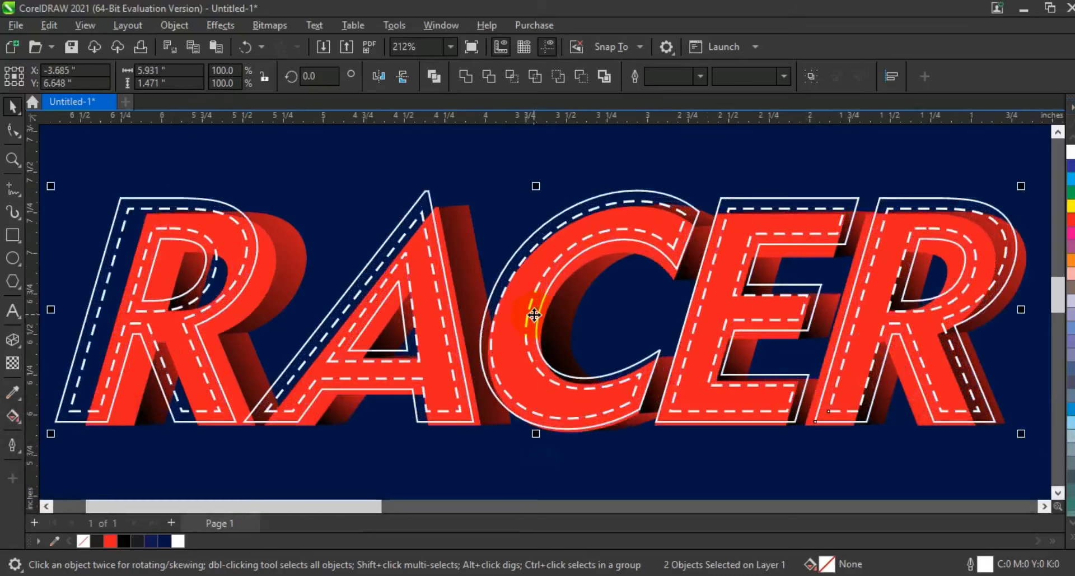
key(F3)
key(F3)
key(Escape)
click(698, 417)
key(shift+F2)
key(Escape)
drag(880, 185, 102, 443)
drag(181, 209, 923, 397)
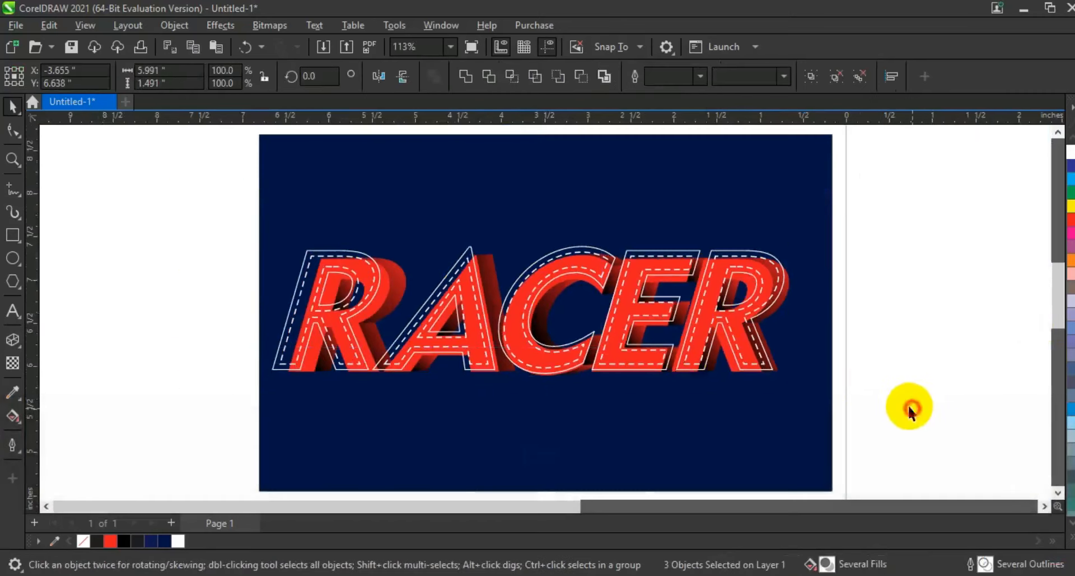
key(ctrl+z)
key(ctrl+z)
Narrow the white outline and dashed stitching together to 5.84" wide and move them slightly up and left, to about X -3.636", Y 6.672".
key(shift+F2)
key(F3)
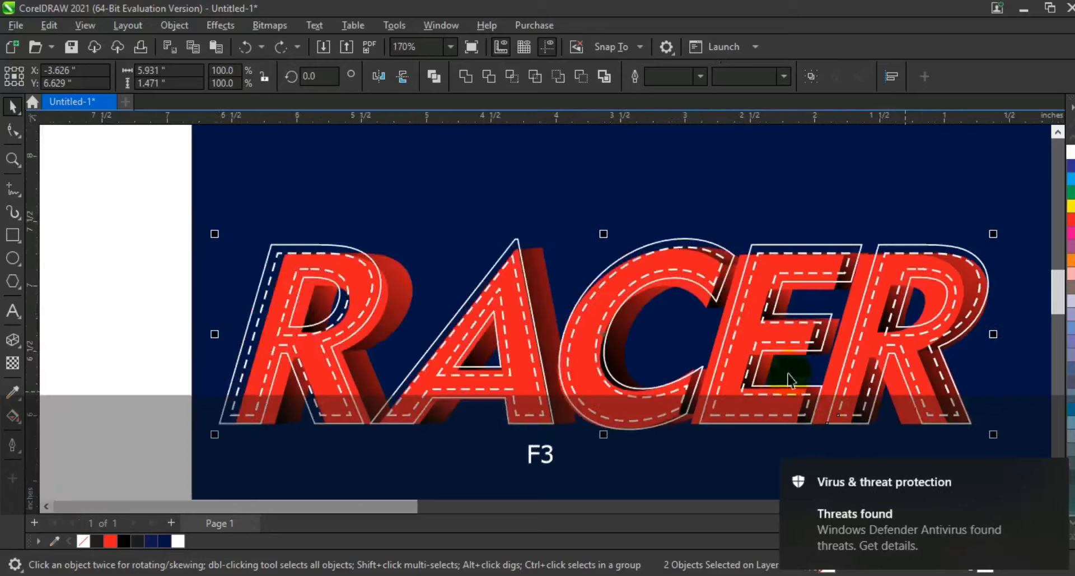
click(1054, 474)
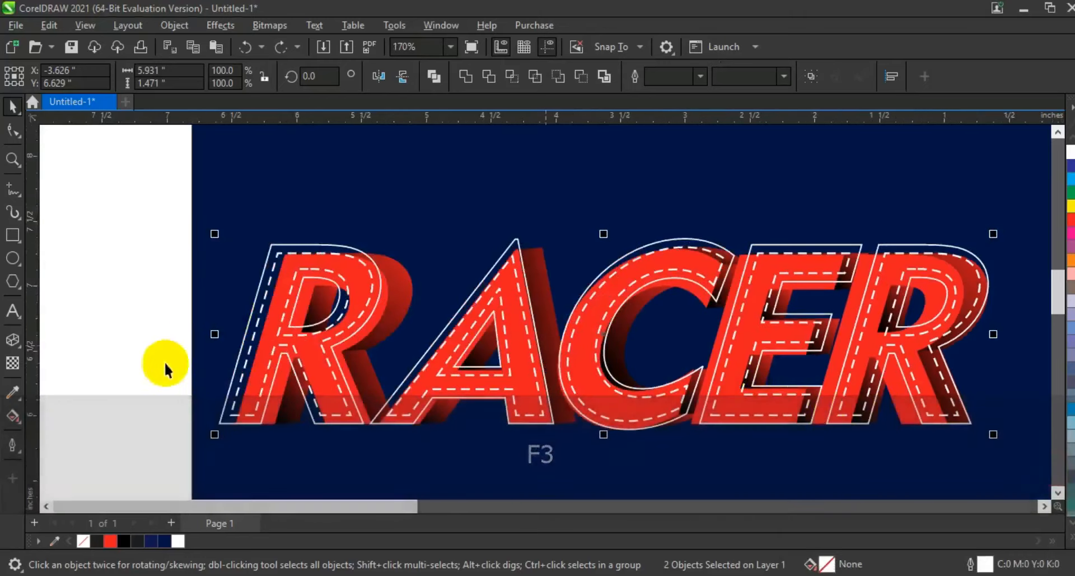
drag(216, 333, 219, 336)
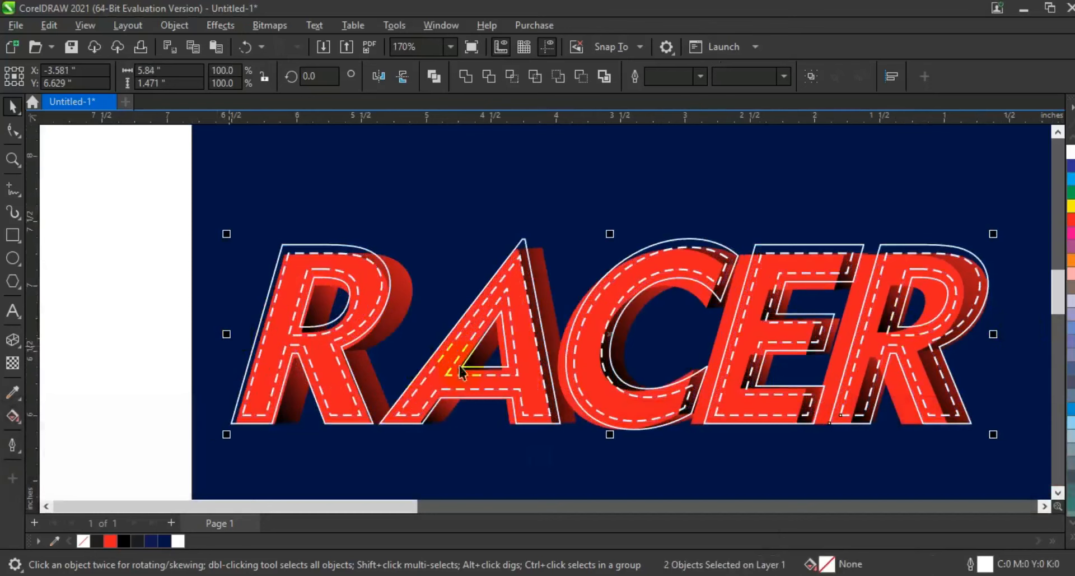
drag(547, 341, 540, 337)
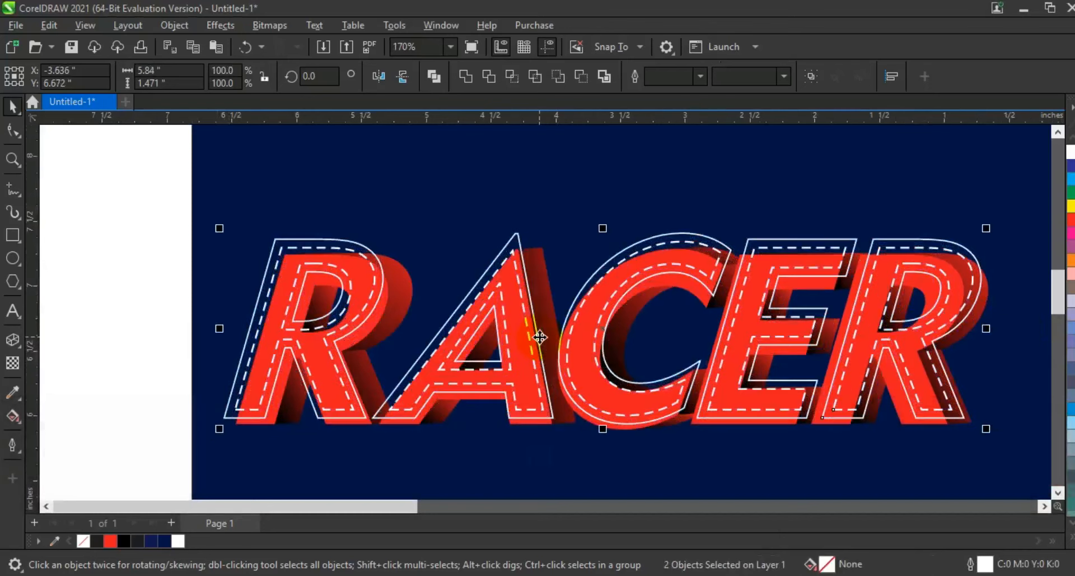
Examine the complete RACER design on its dark blue rectangle in full-screen preview.
click(615, 473)
key(F3)
key(F3)
key(Escape)
click(677, 455)
key(shift+F2)
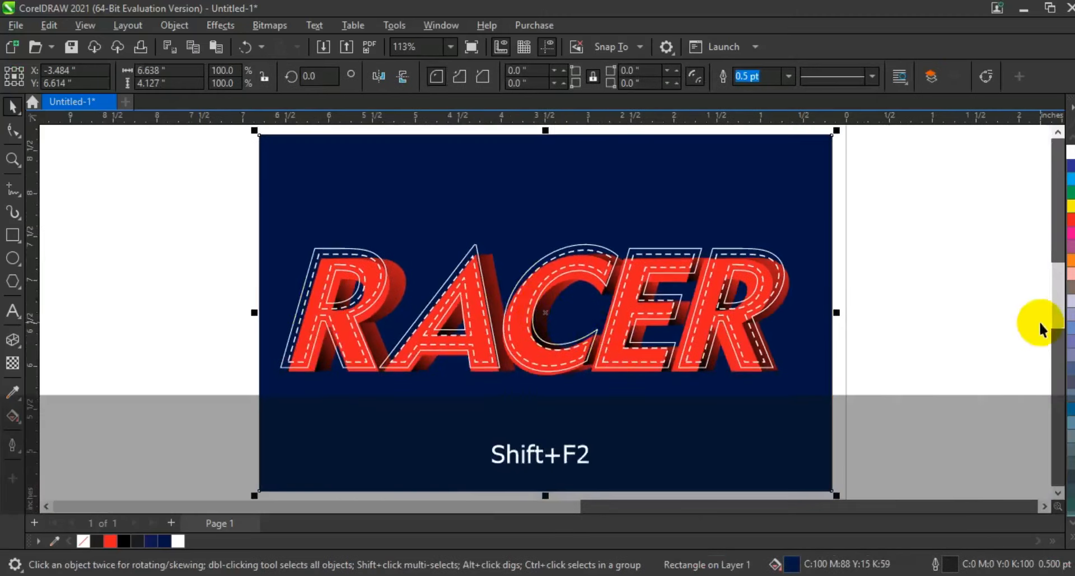
key(F9)
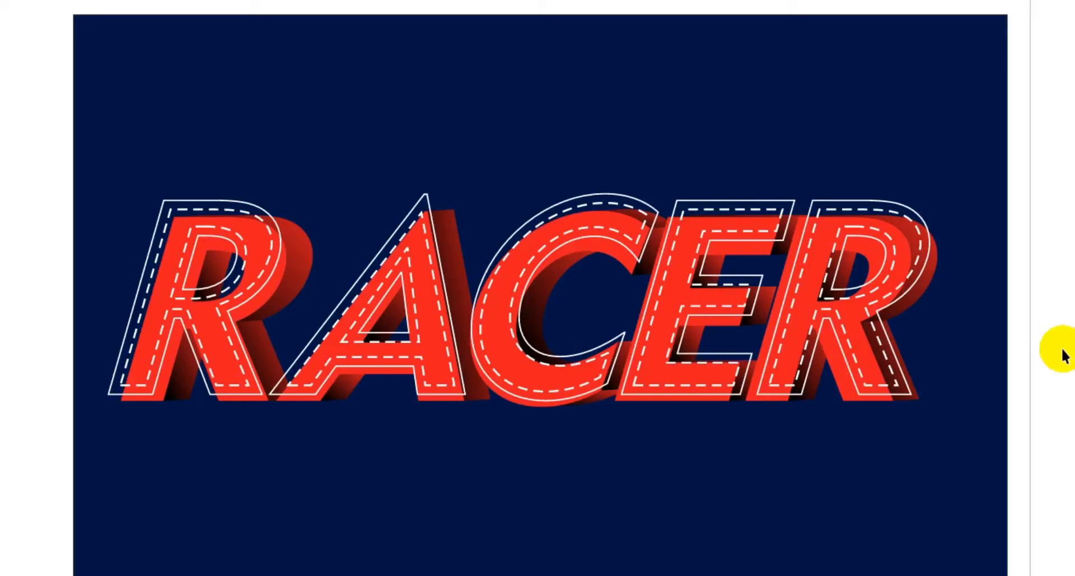